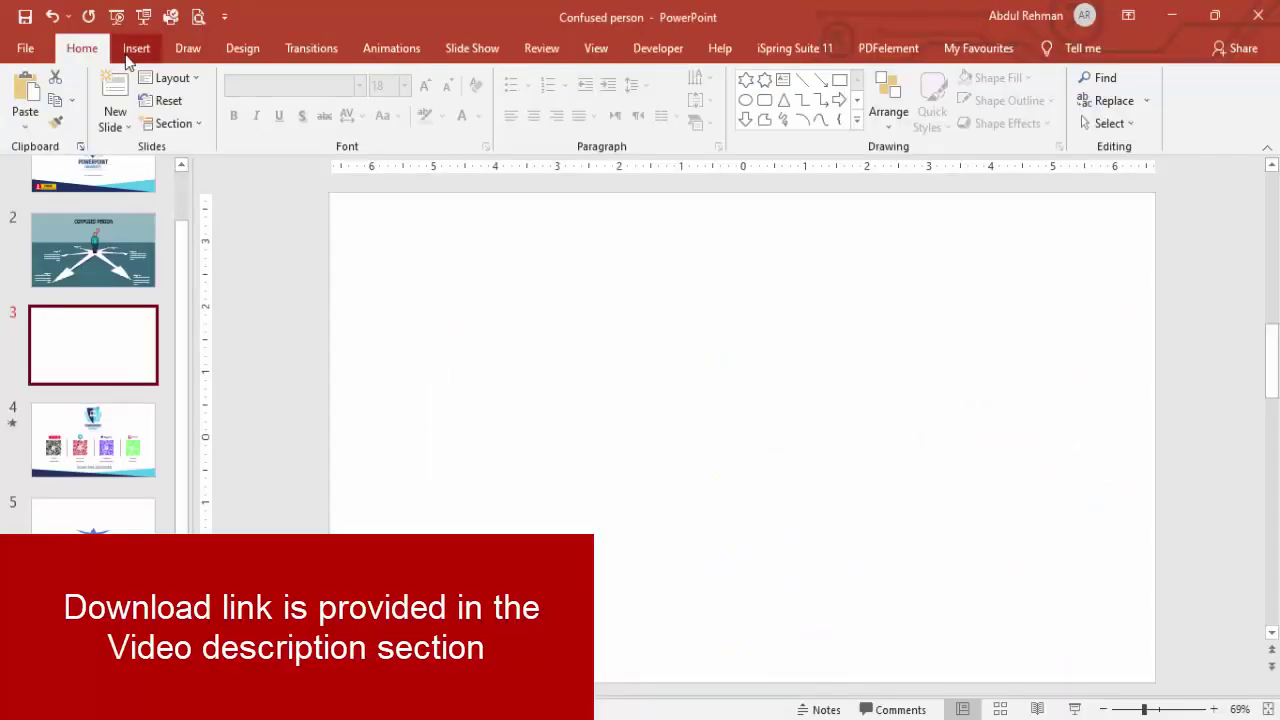
Draw a large seven-point star and centre it on slide 3.
click(302, 133)
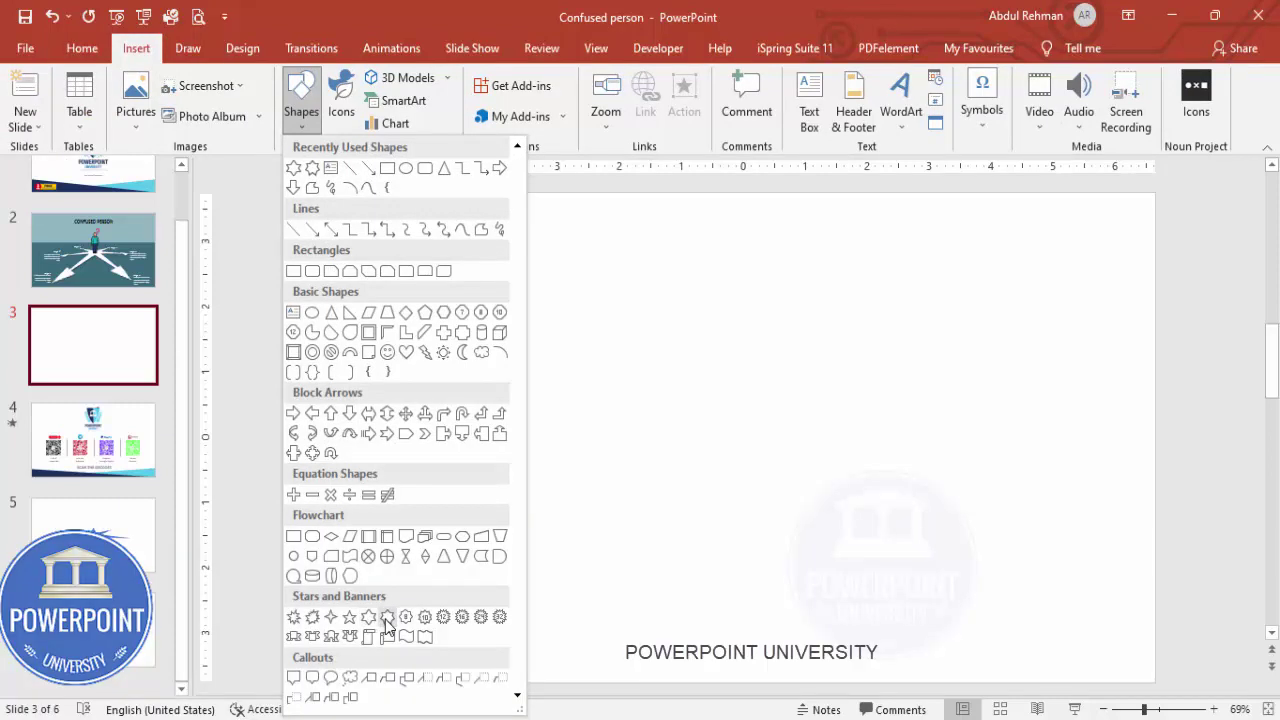
click(387, 624)
drag(694, 429, 911, 650)
drag(809, 520, 770, 444)
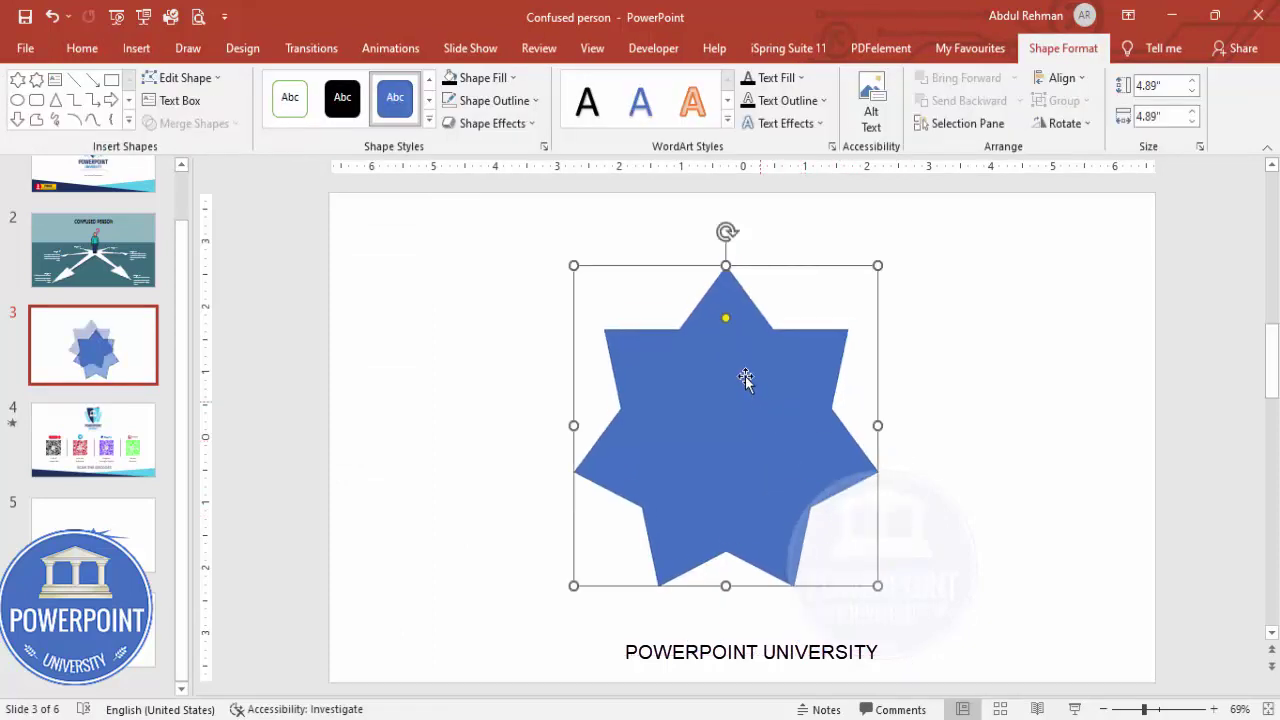
Make the star's points thin and sharp and remove its outline.
drag(726, 320, 738, 381)
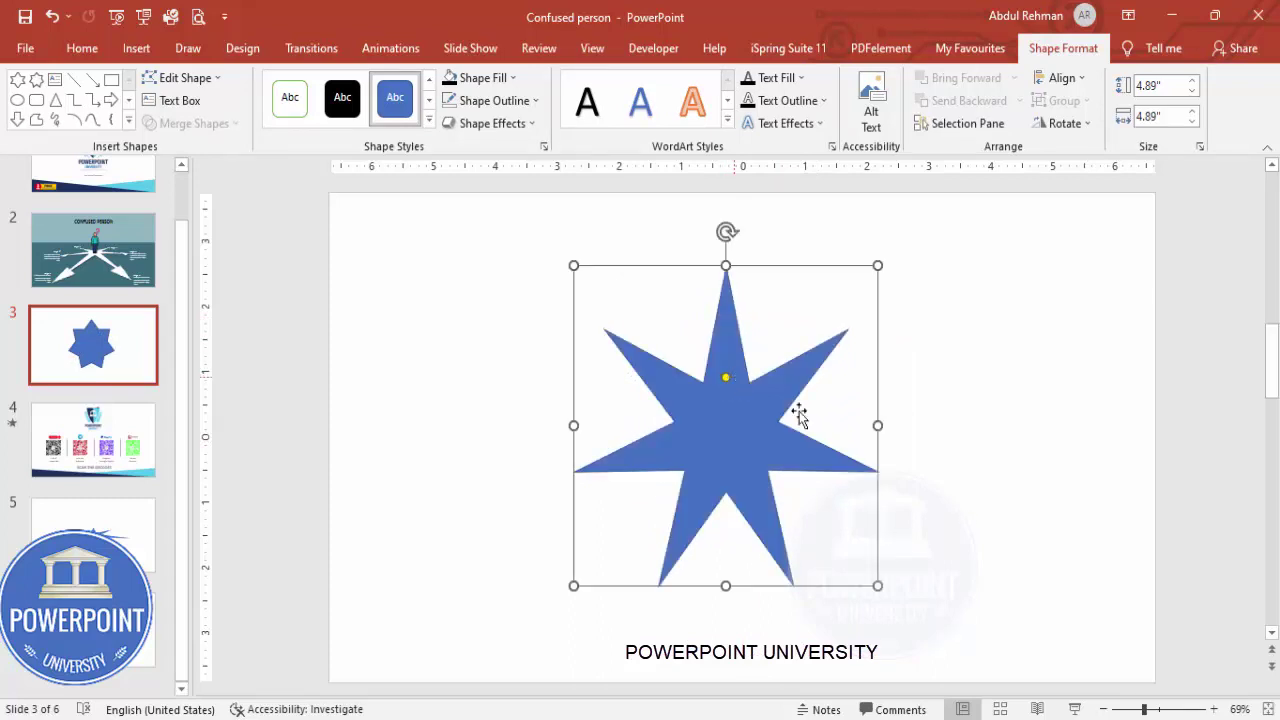
click(494, 100)
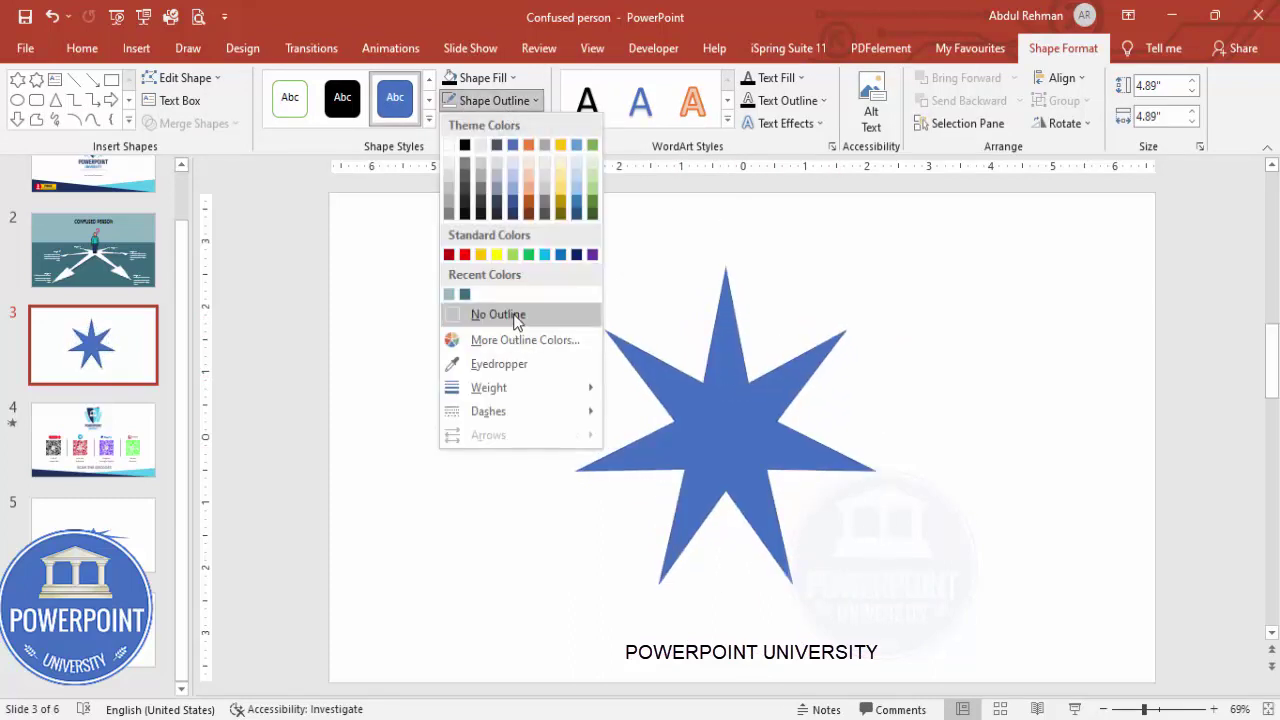
click(514, 318)
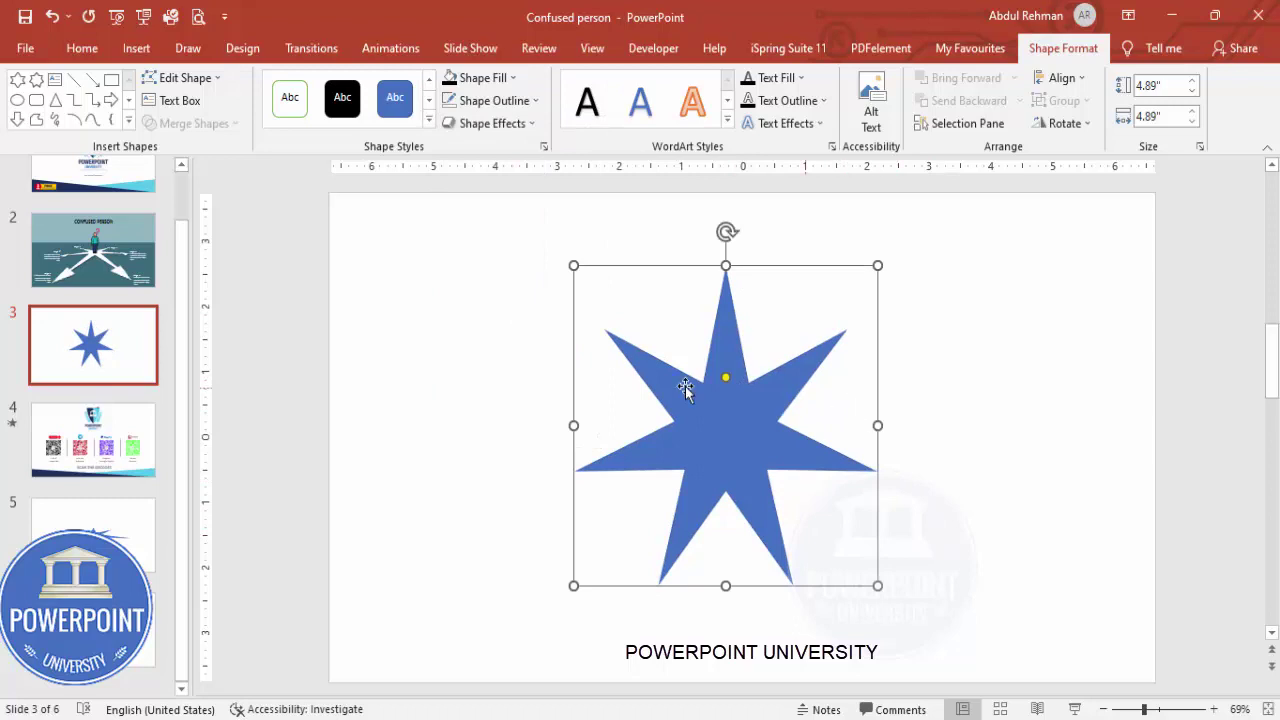
click(449, 386)
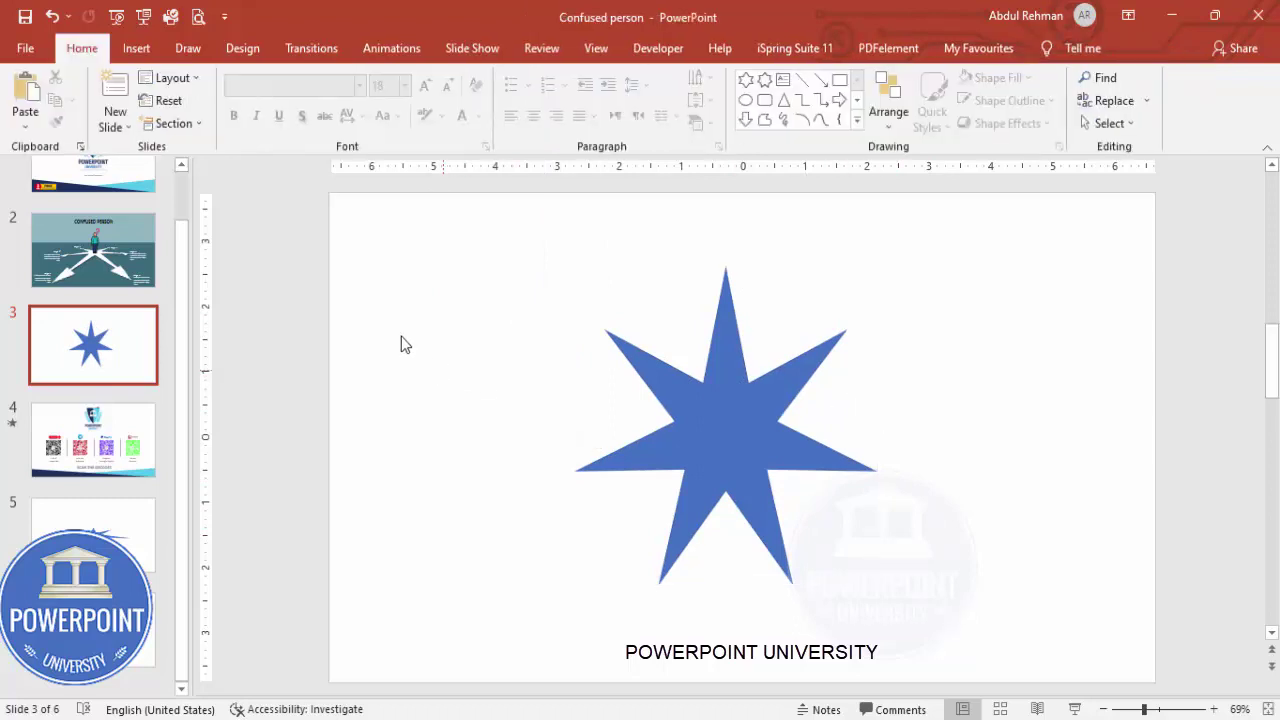
Draw a small outline-free isosceles triangle and fit it onto the star's top point.
click(122, 56)
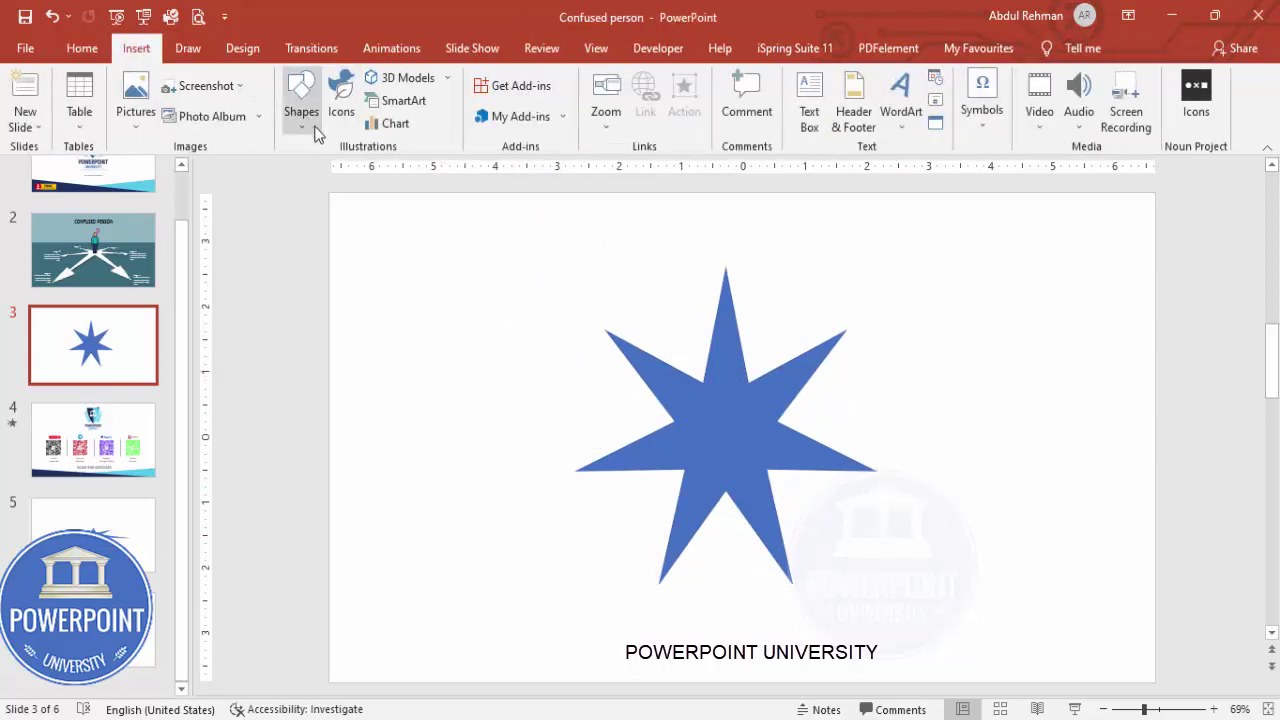
click(301, 110)
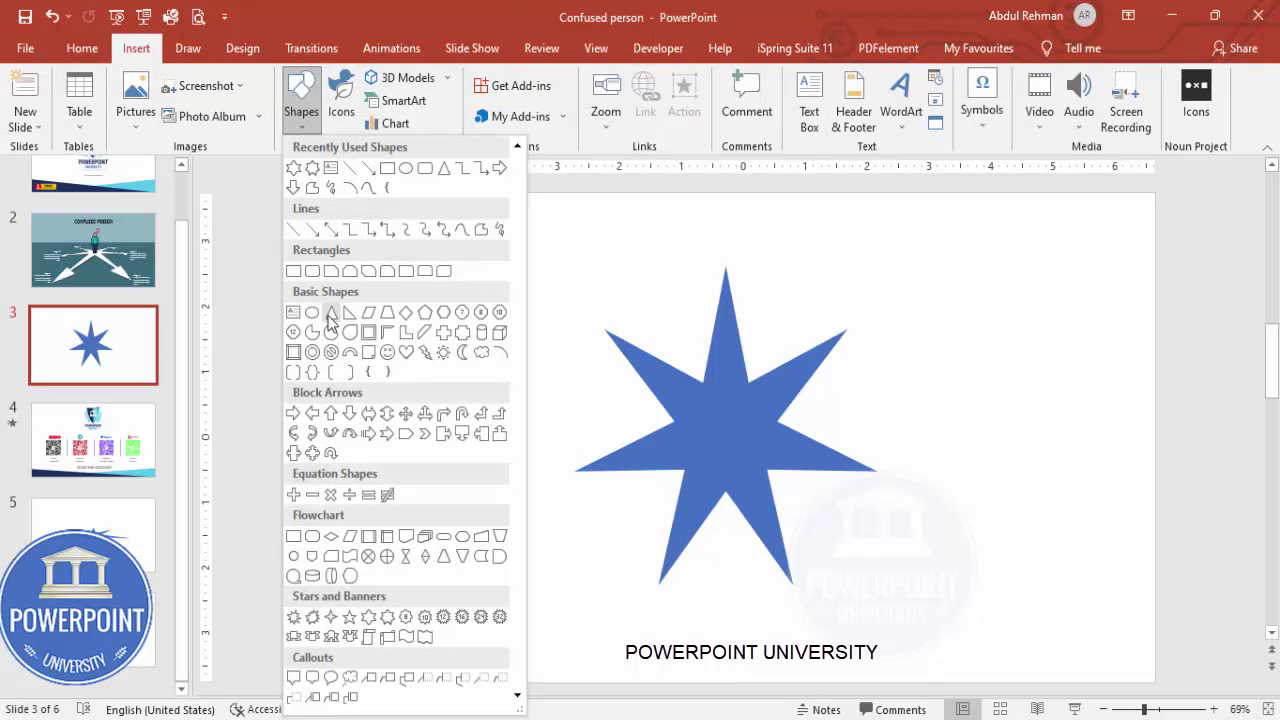
click(331, 314)
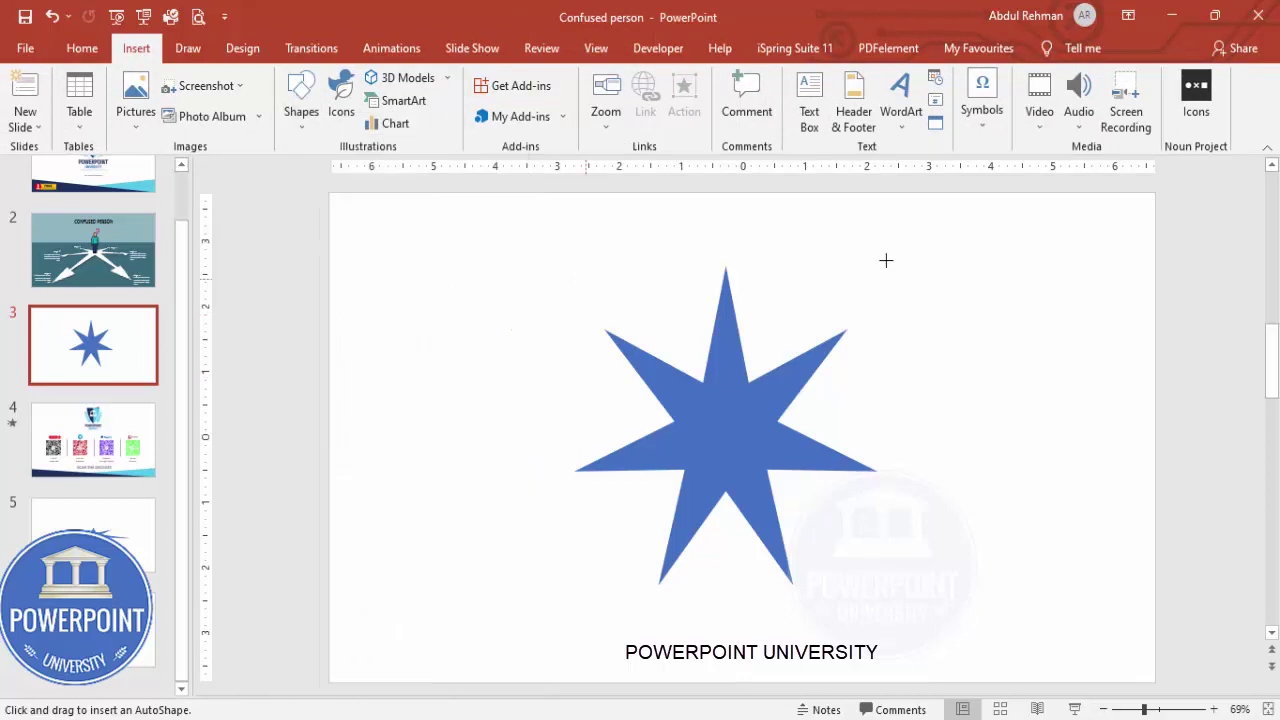
mouse_move(739, 259)
mouse_down()
mouse_move(757, 277)
mouse_move(735, 283)
mouse_move(722, 266)
mouse_up()
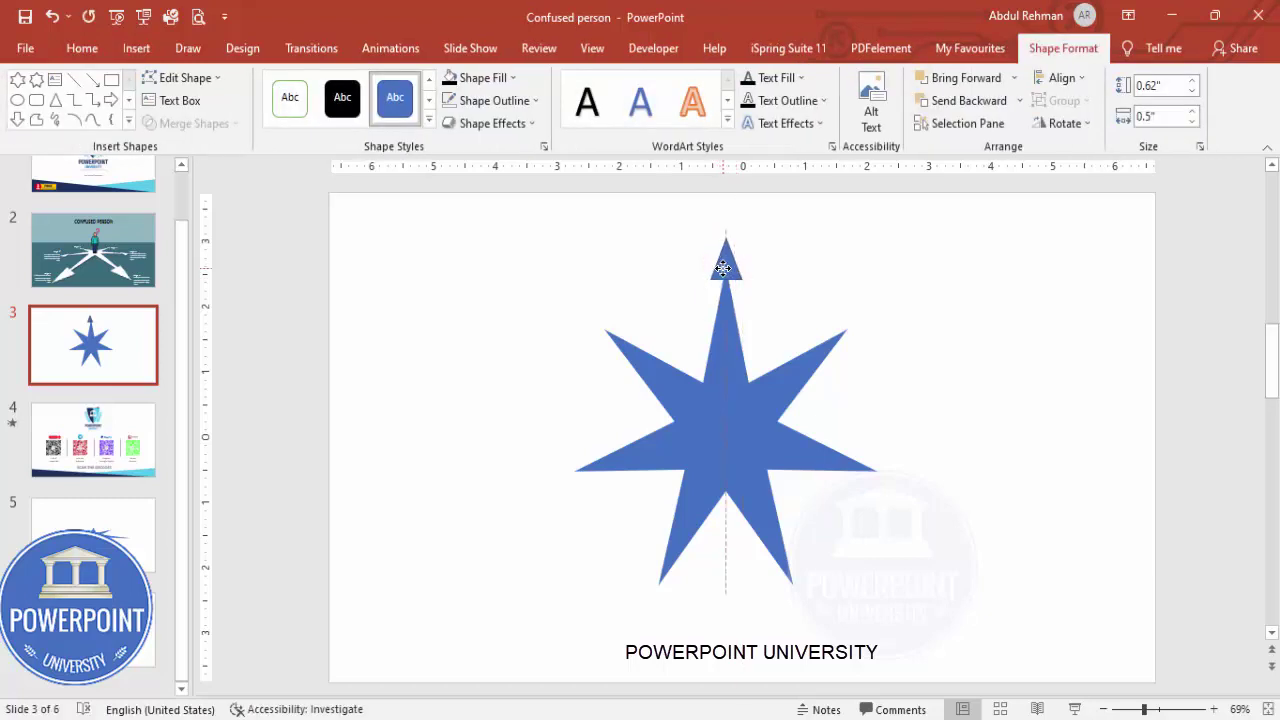
key(Down)
key(Down)
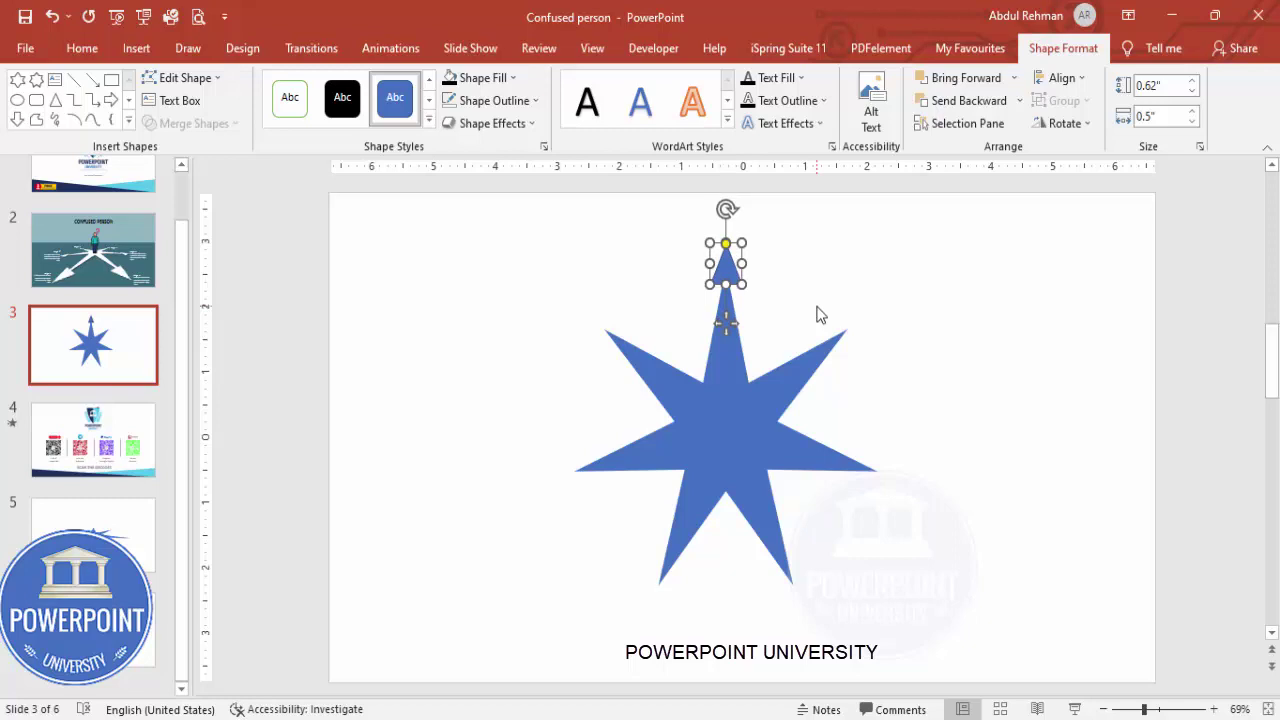
click(529, 103)
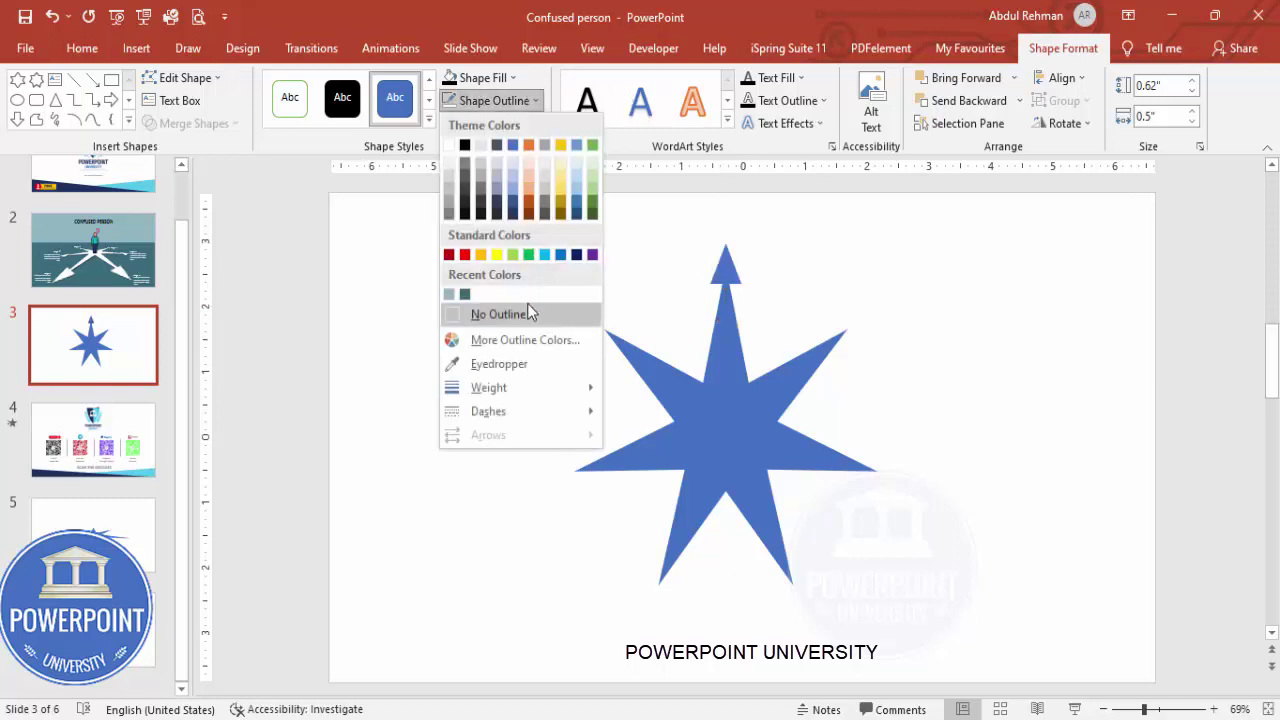
click(528, 306)
drag(718, 280, 878, 382)
Rotate and place triangle arrowheads on the star's upper-right and right points.
drag(879, 252, 939, 269)
drag(889, 310, 853, 325)
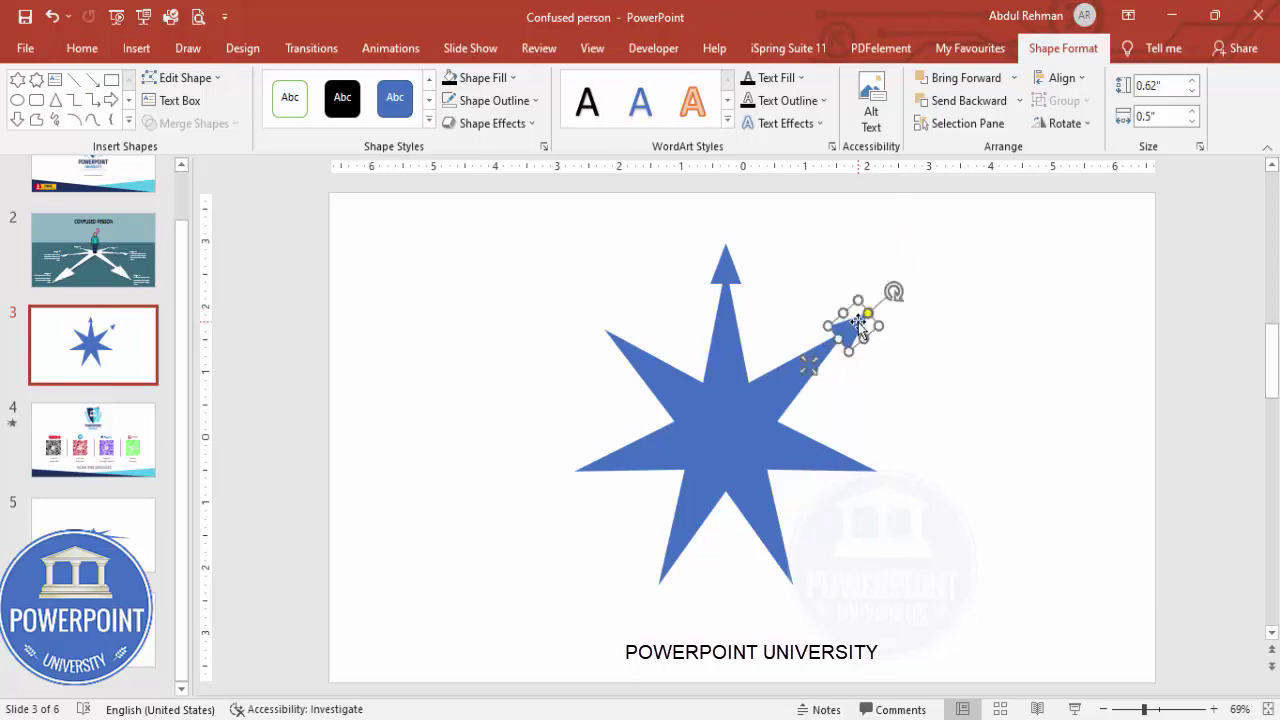
key(Up)
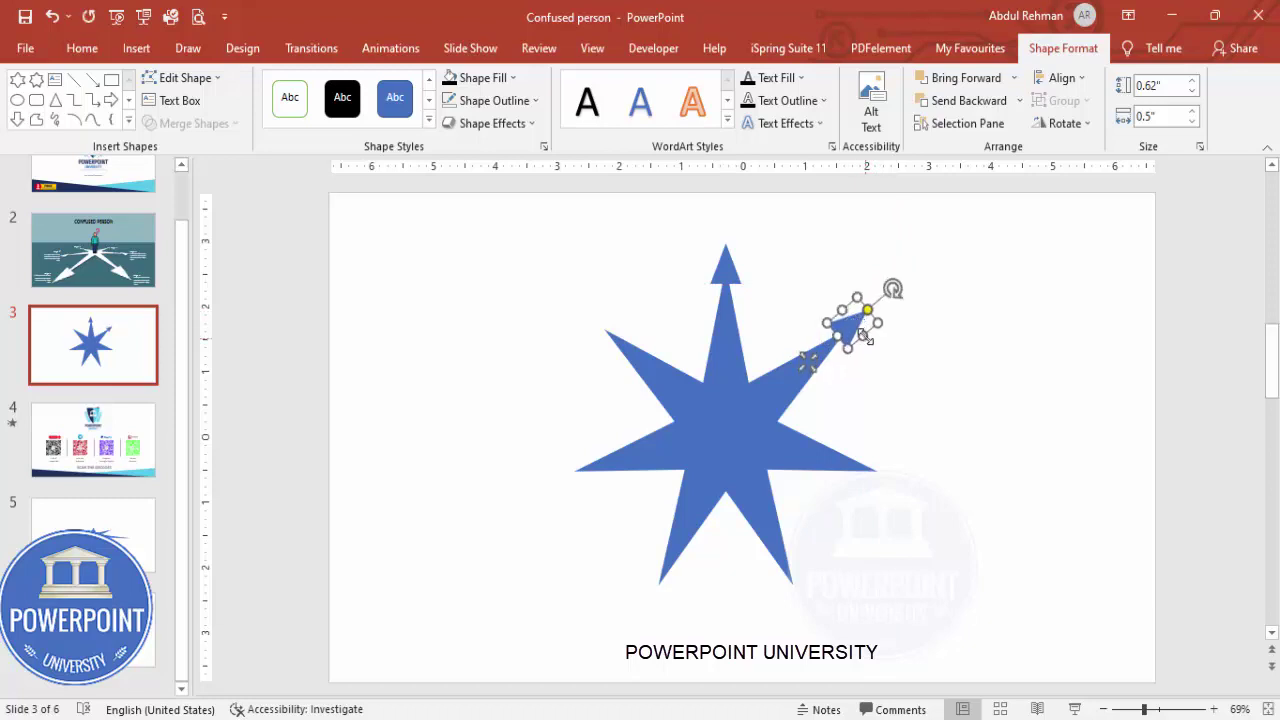
drag(808, 362, 933, 418)
drag(1019, 347, 873, 476)
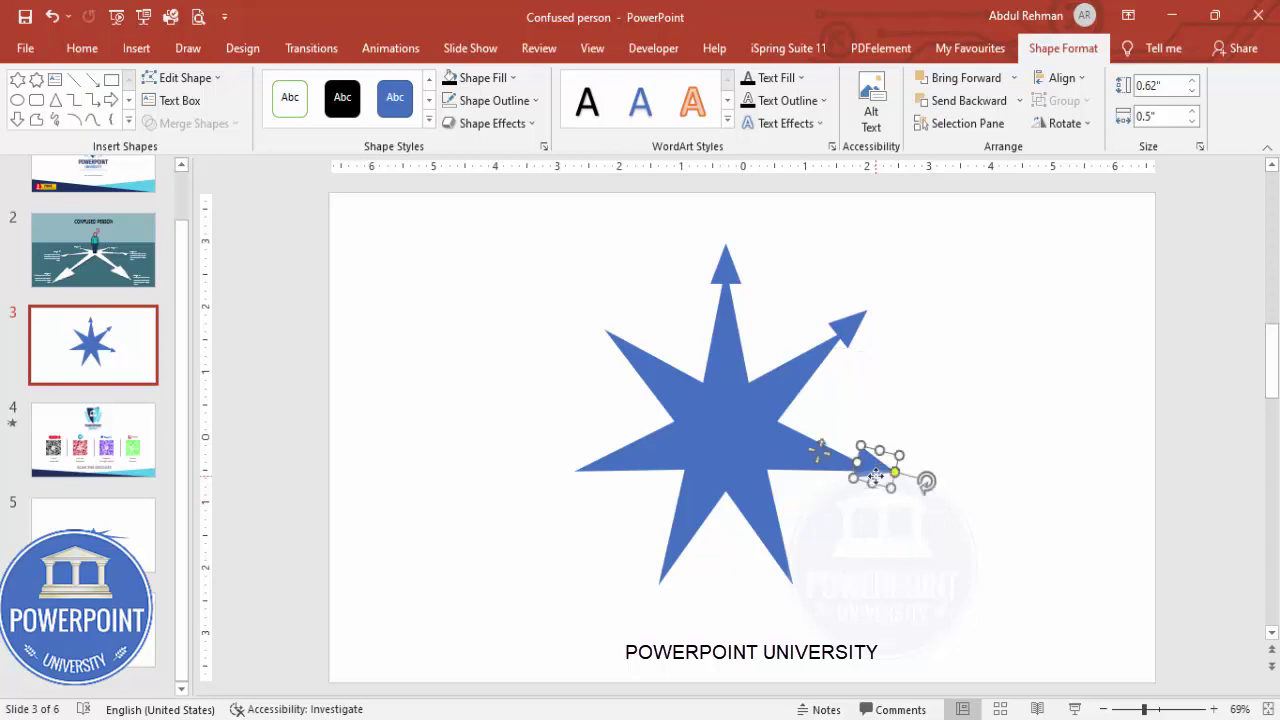
key(ctrl+Right)
key(ctrl+Right)
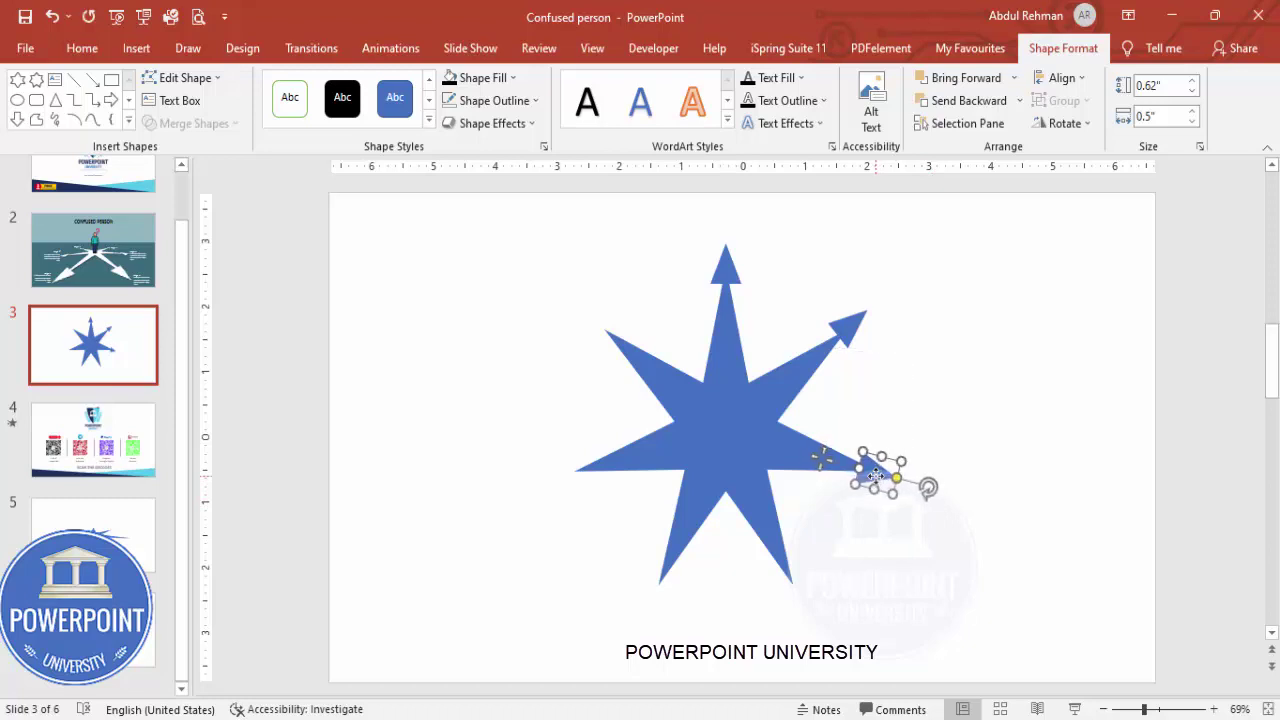
Add rotated arrowhead copies on the lower-right, bottom and lower-left points.
drag(875, 476, 845, 604)
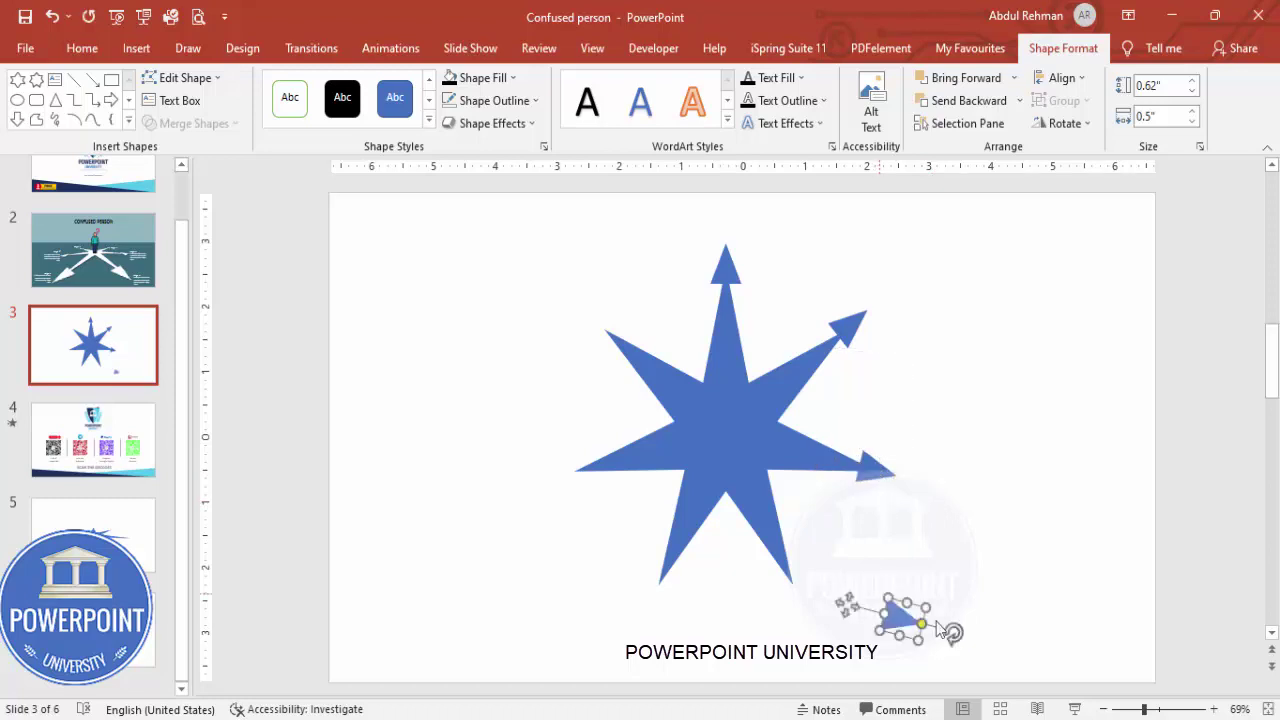
drag(952, 630, 926, 666)
drag(900, 623, 788, 586)
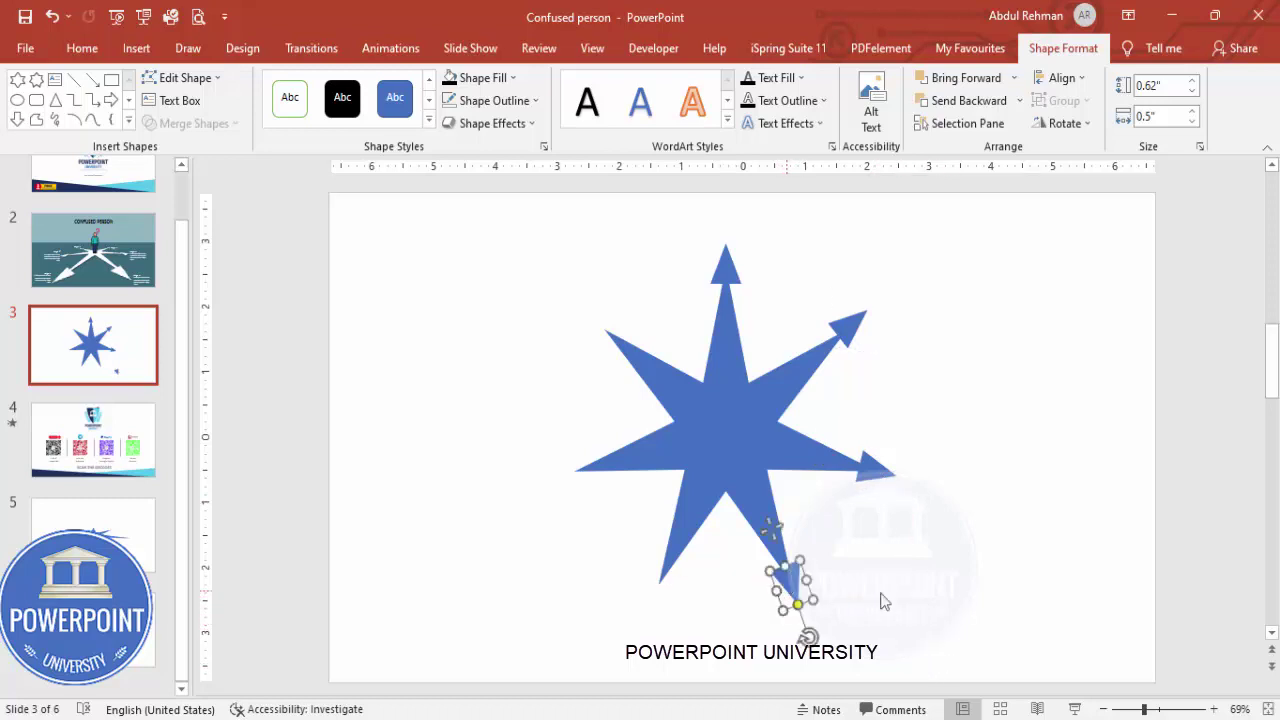
key(ctrl+d)
drag(717, 682, 668, 540)
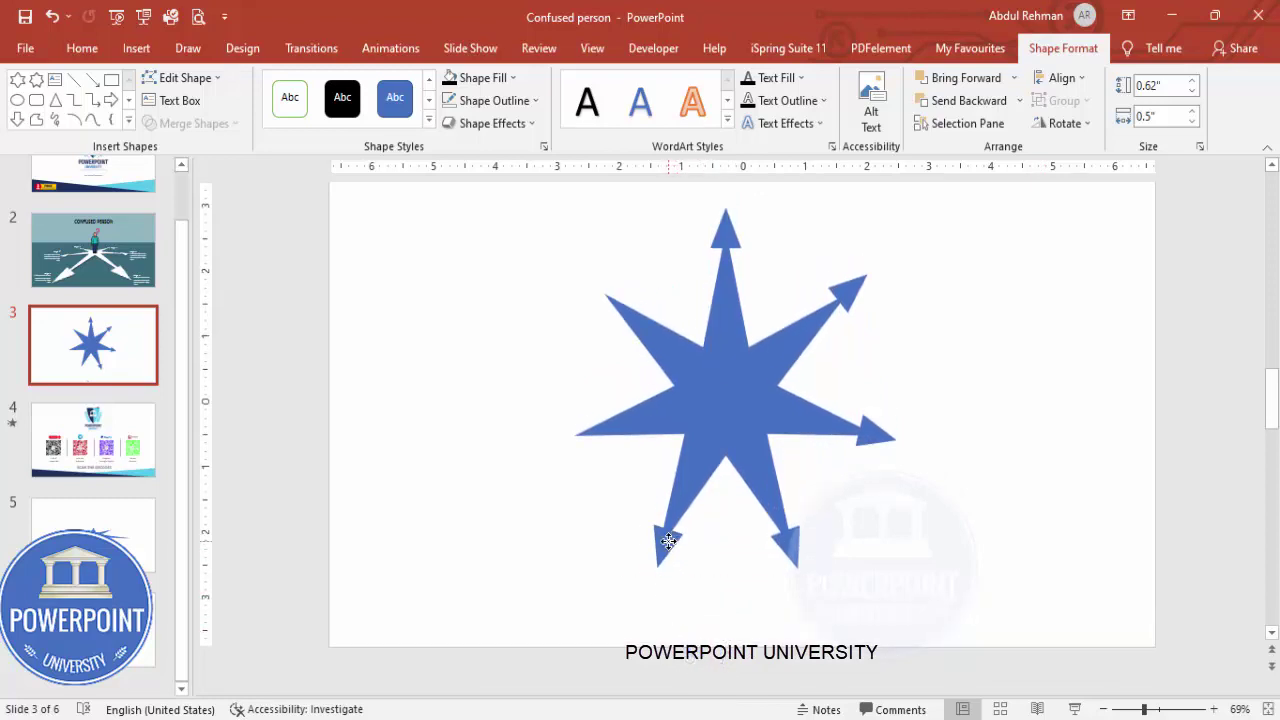
scroll(663, 586, up, 1)
mouse_move(646, 634)
mouse_down()
mouse_move(642, 645)
mouse_move(633, 632)
mouse_up()
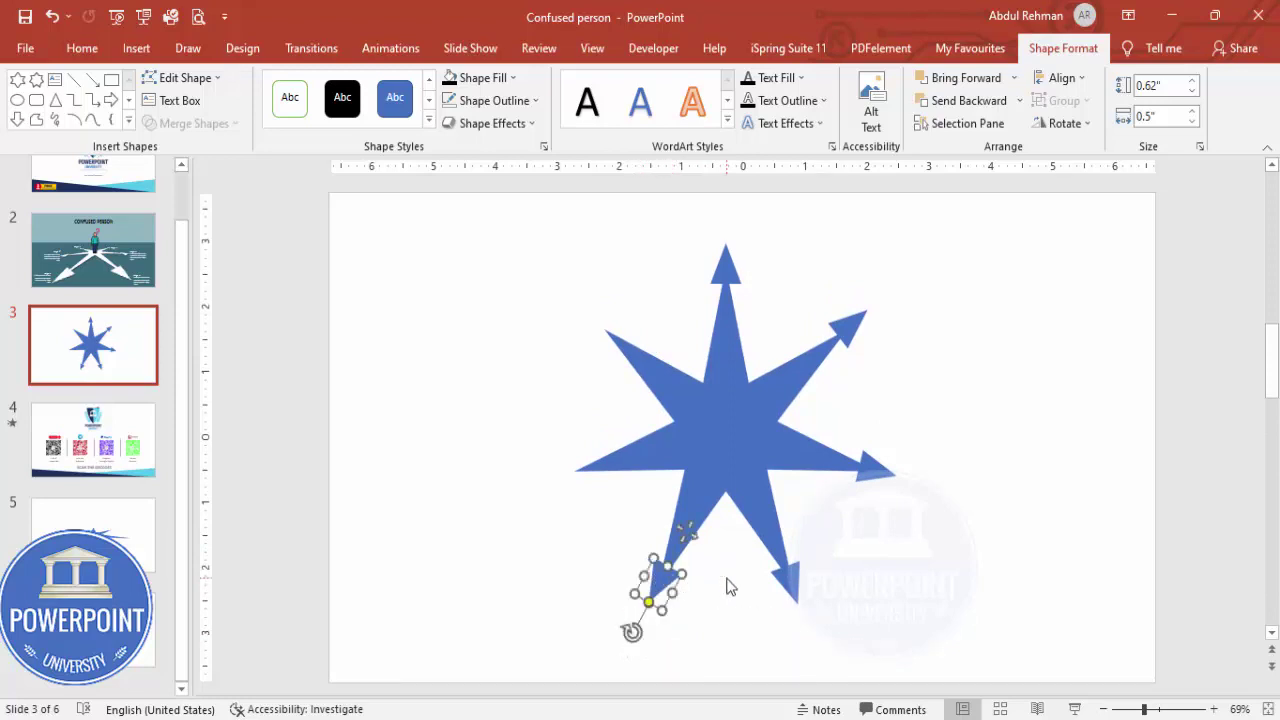
Fit the last arrowhead copies onto the left and upper-left points.
drag(658, 585, 525, 580)
drag(498, 631, 432, 335)
drag(513, 335, 608, 332)
key(ctrl+z)
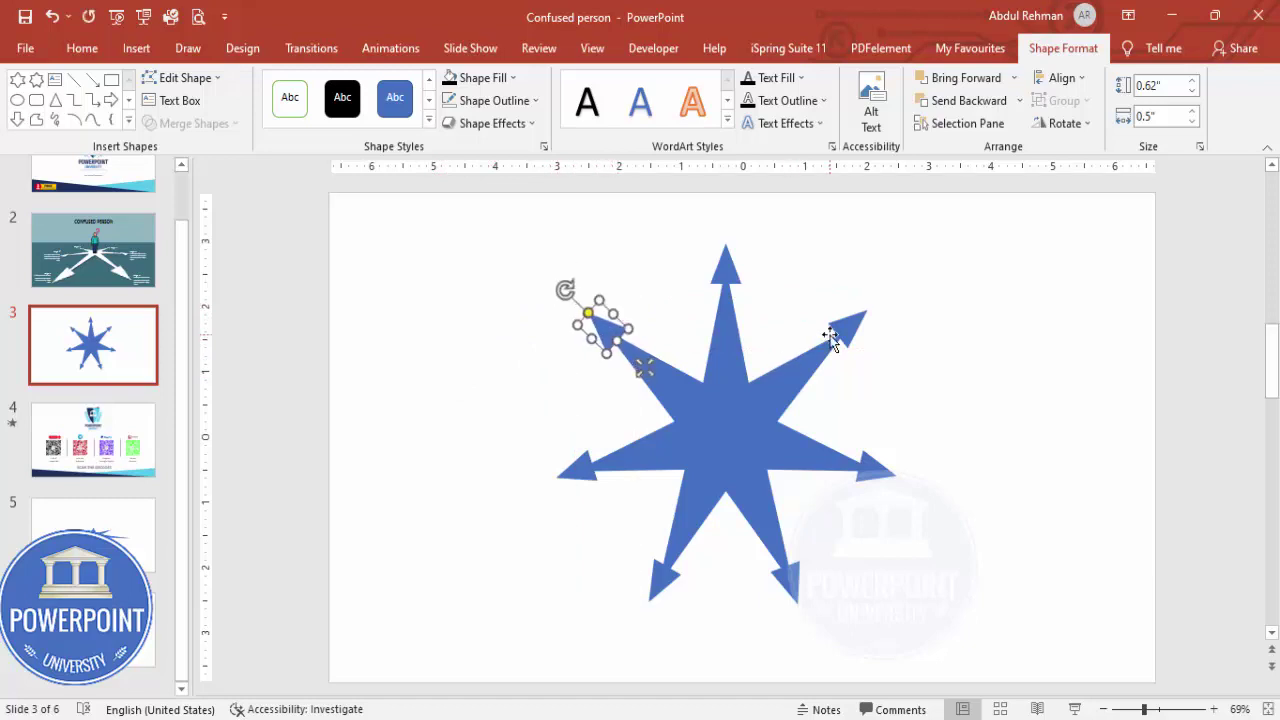
Duplicate the arrow-star slide as slide 4 and select every shape on slide 3.
click(6, 372)
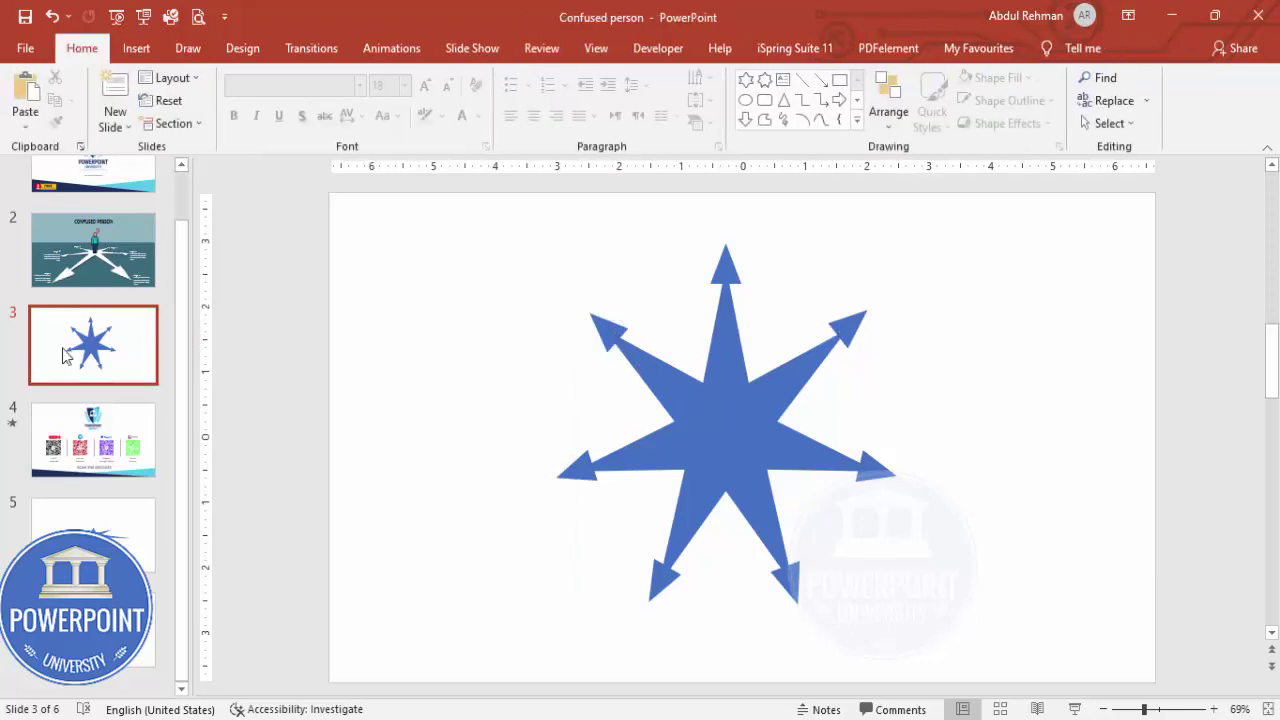
right_click(105, 352)
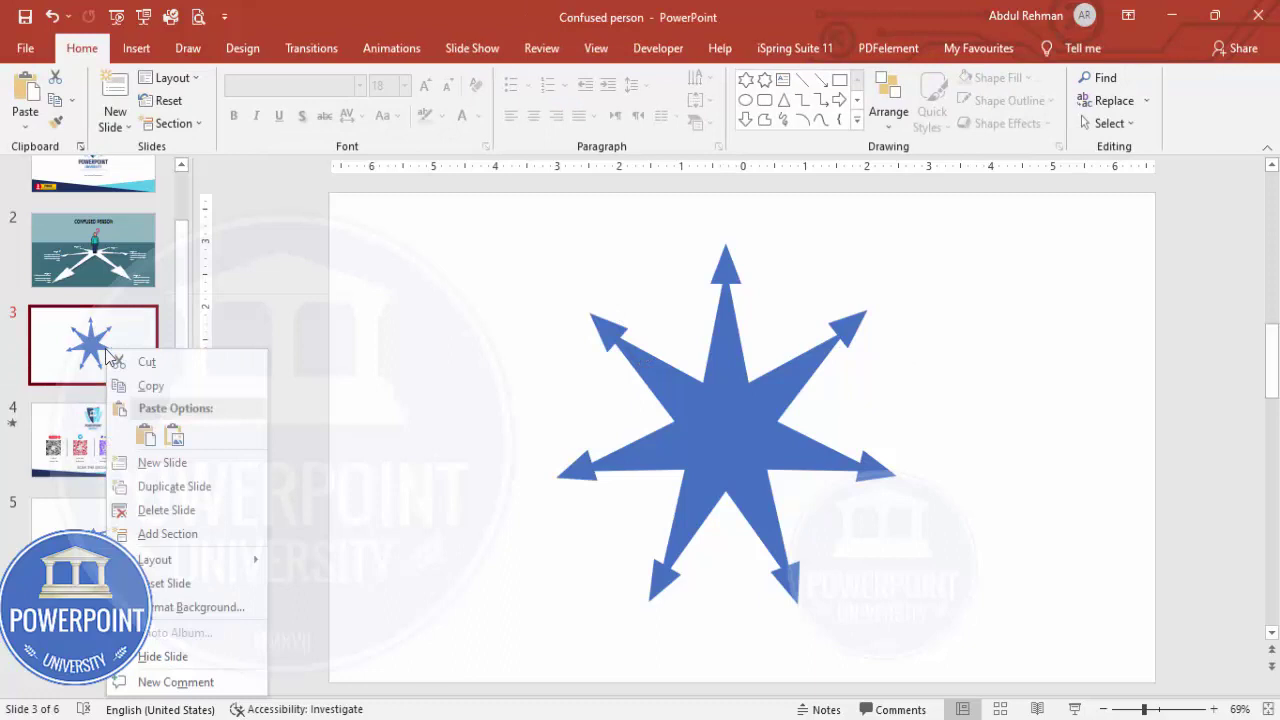
click(200, 488)
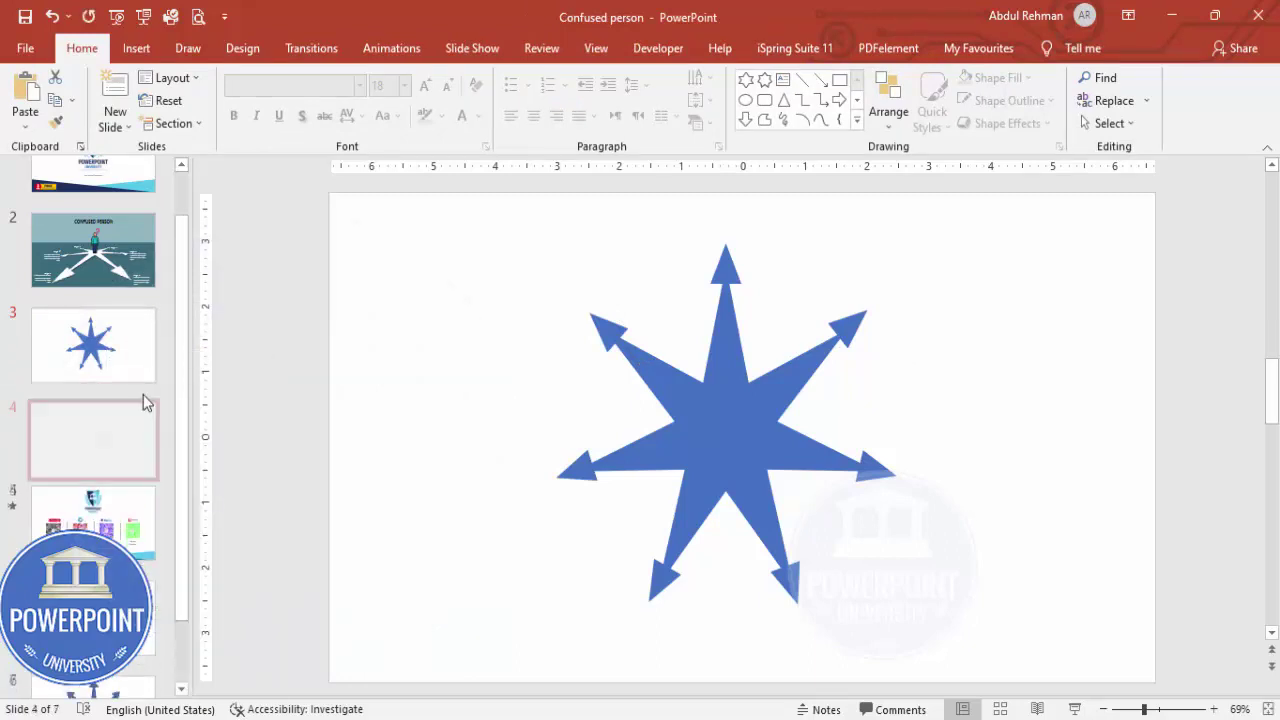
click(682, 388)
key(ctrl+a)
Union the star and its seven arrowheads into one 5.5" × 5.68" shape.
click(1080, 50)
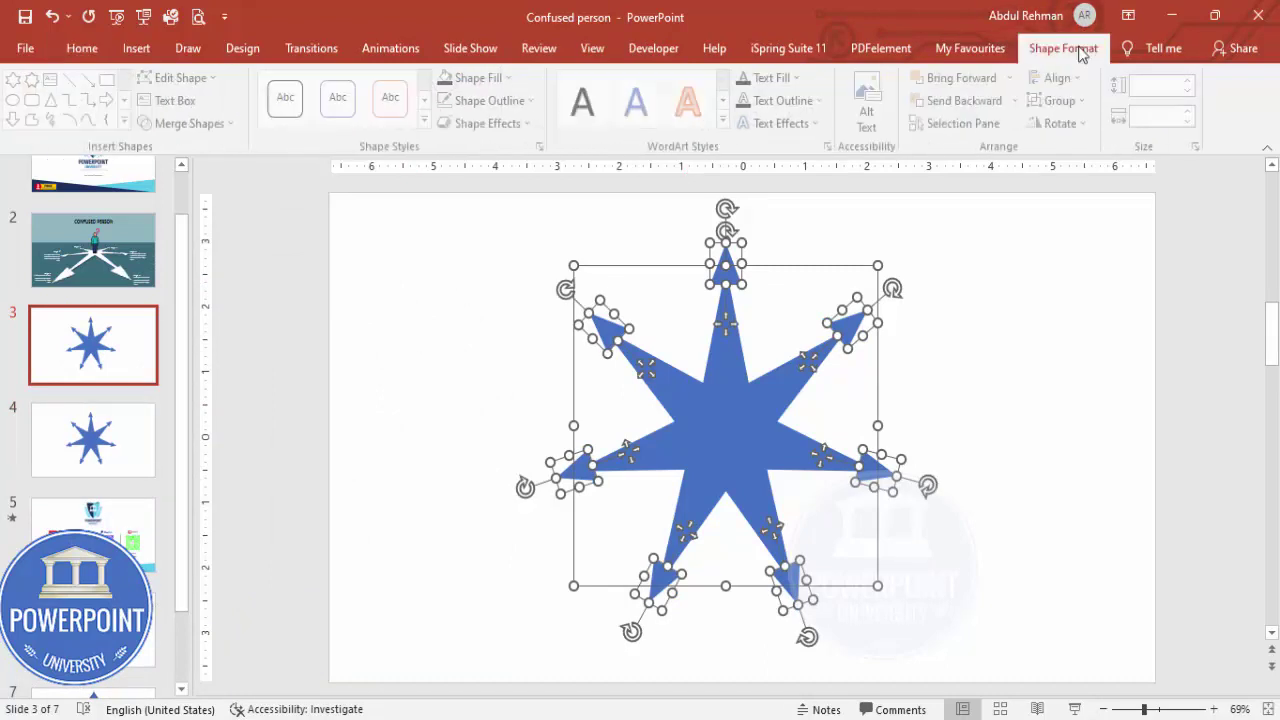
click(233, 125)
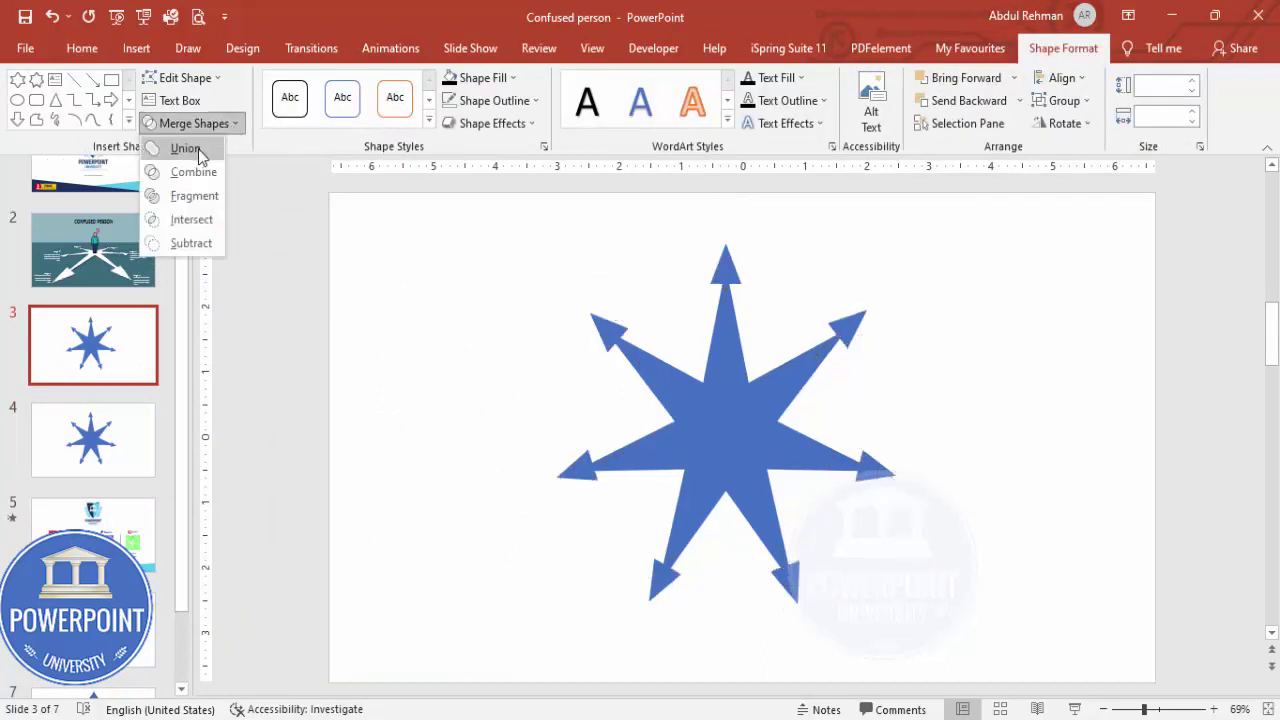
click(198, 149)
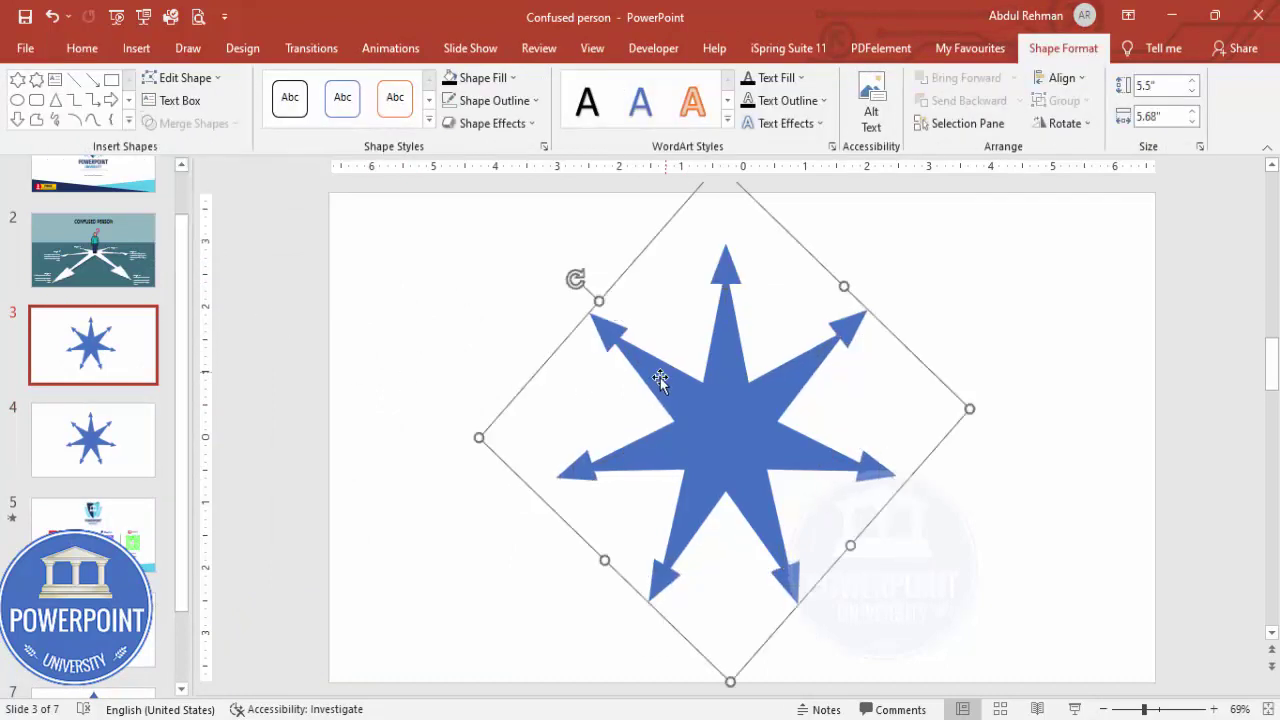
right_click(717, 440)
Apply the Perspective: Relaxed 3-D rotation preset to the merged star.
click(794, 399)
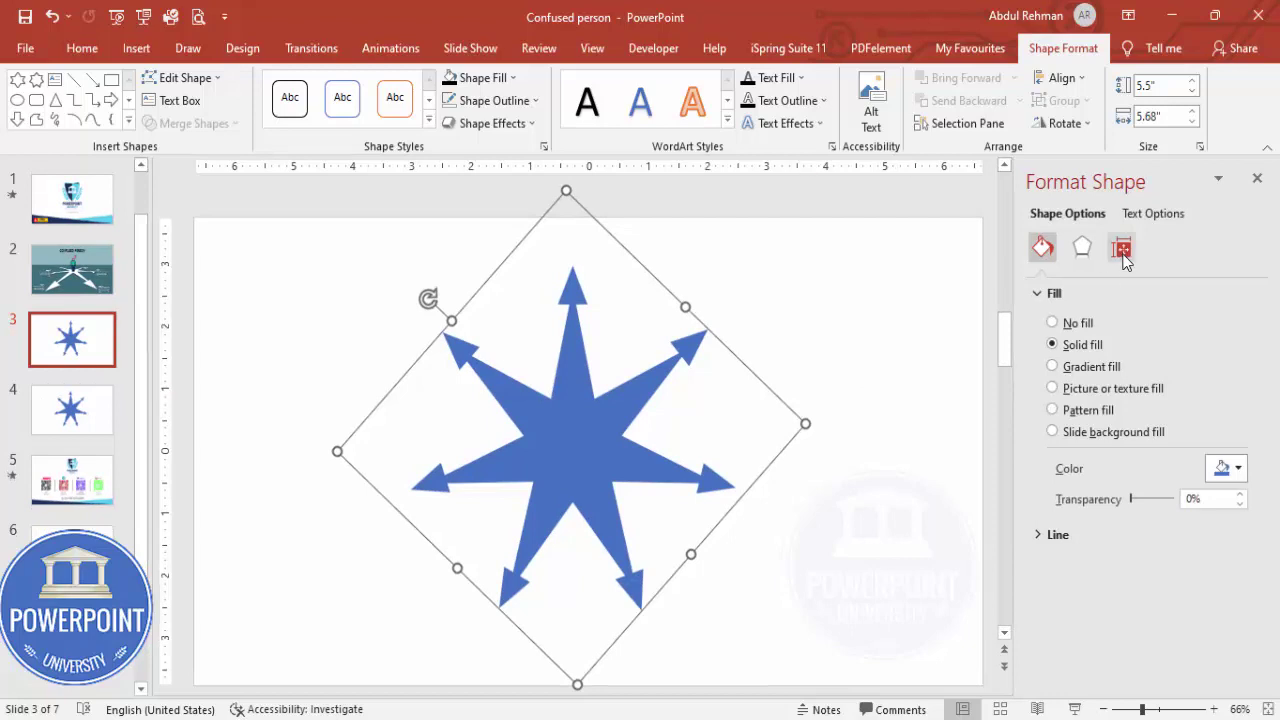
click(1087, 246)
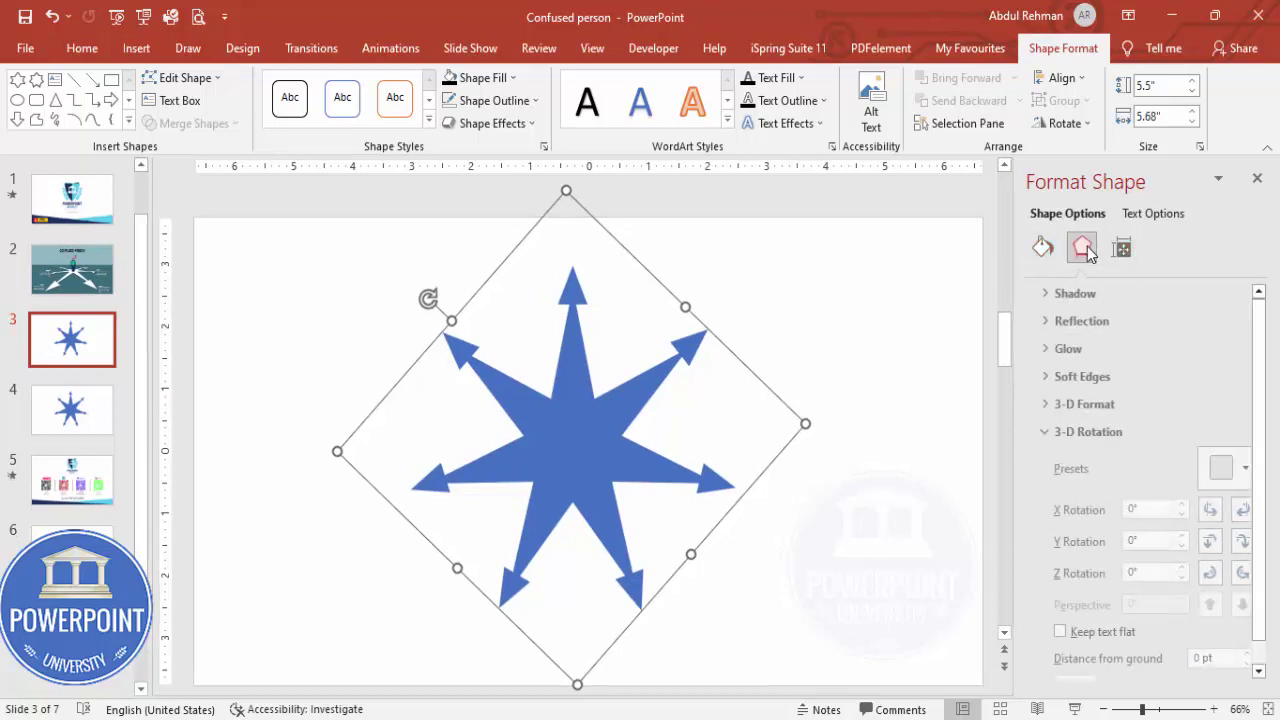
click(1037, 431)
click(1037, 431)
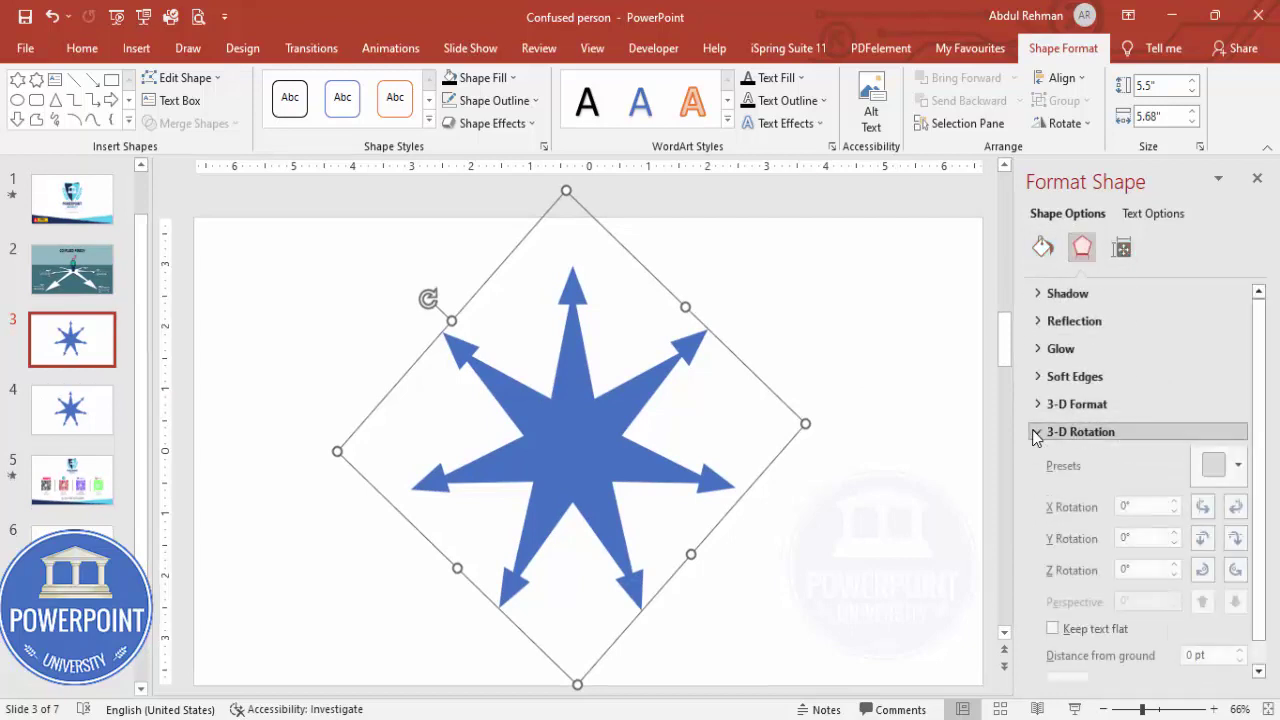
click(1232, 470)
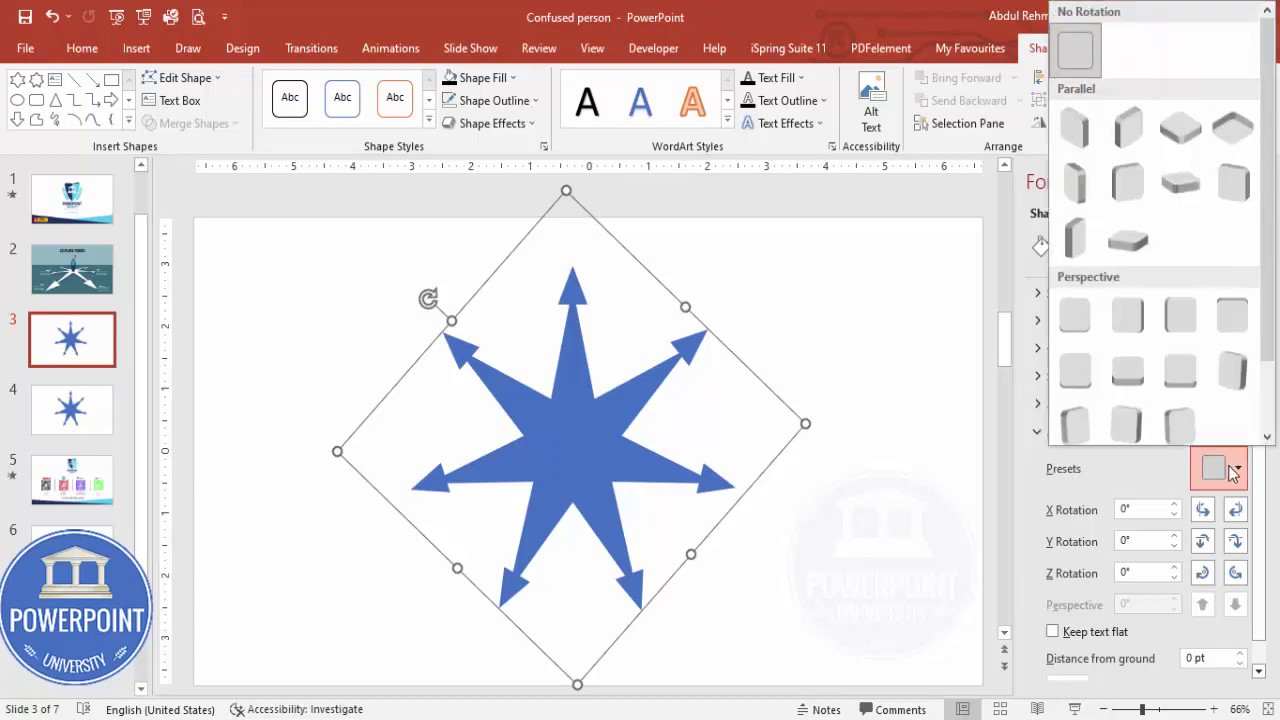
click(1188, 386)
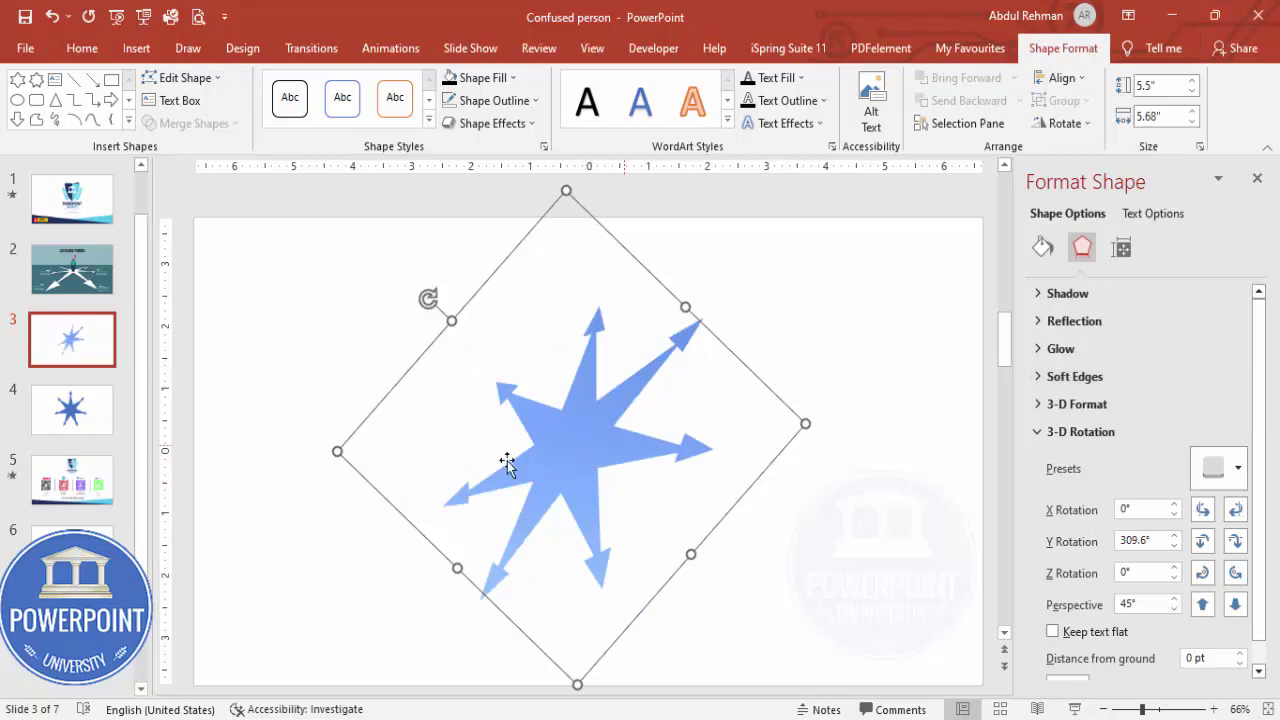
Adjust the star's Z, Y and X rotation and widen its perspective.
click(1236, 574)
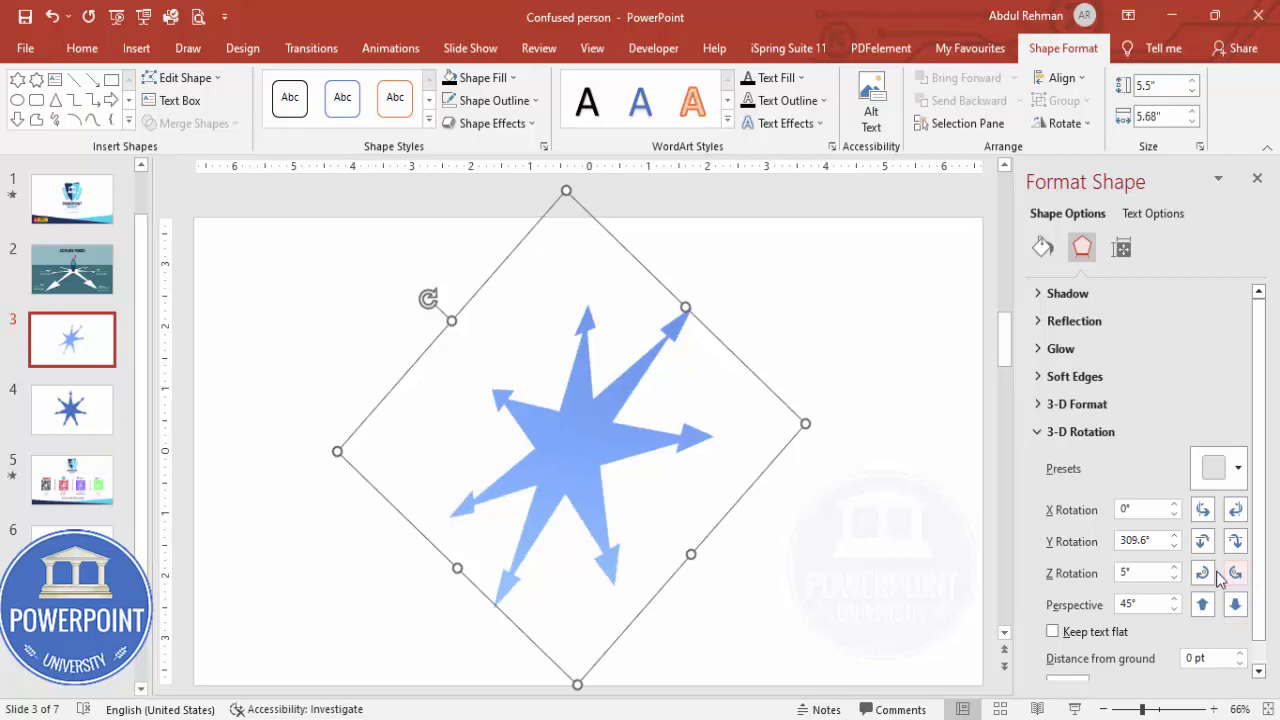
click(1203, 574)
click(1203, 574)
click(1203, 574)
click(1203, 574)
click(1203, 574)
click(1203, 574)
click(1203, 574)
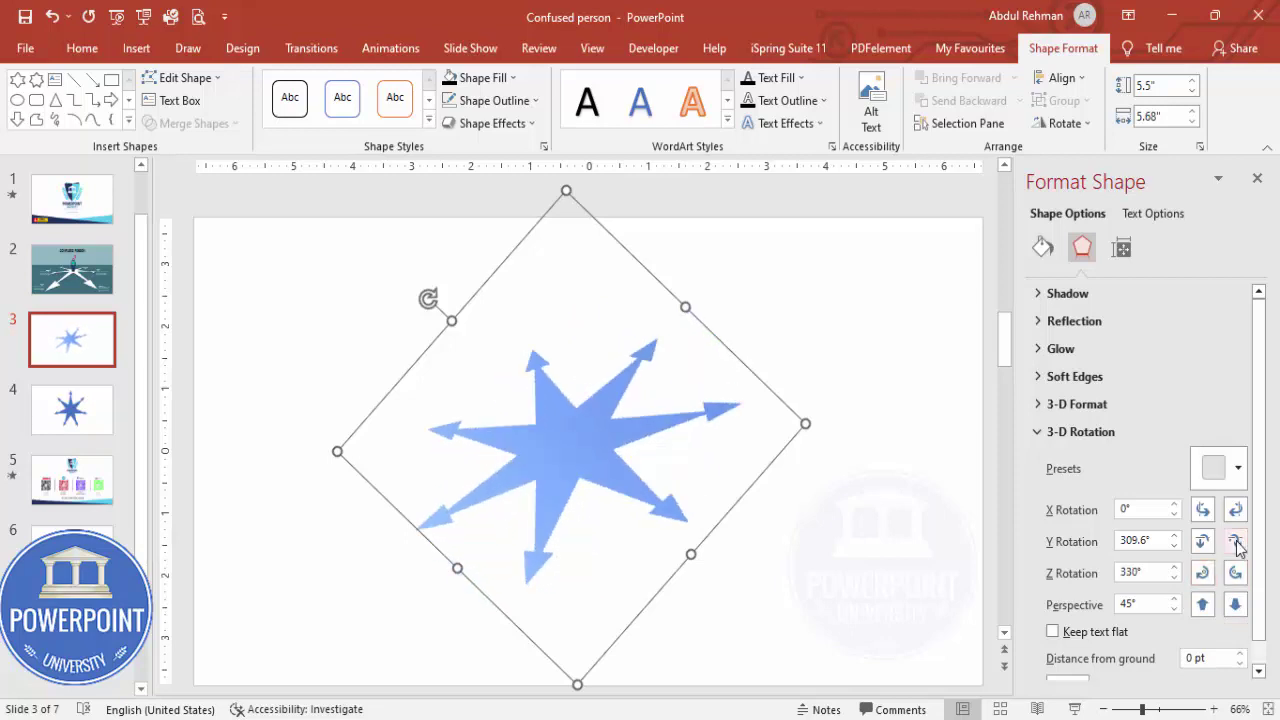
click(1236, 541)
click(1236, 510)
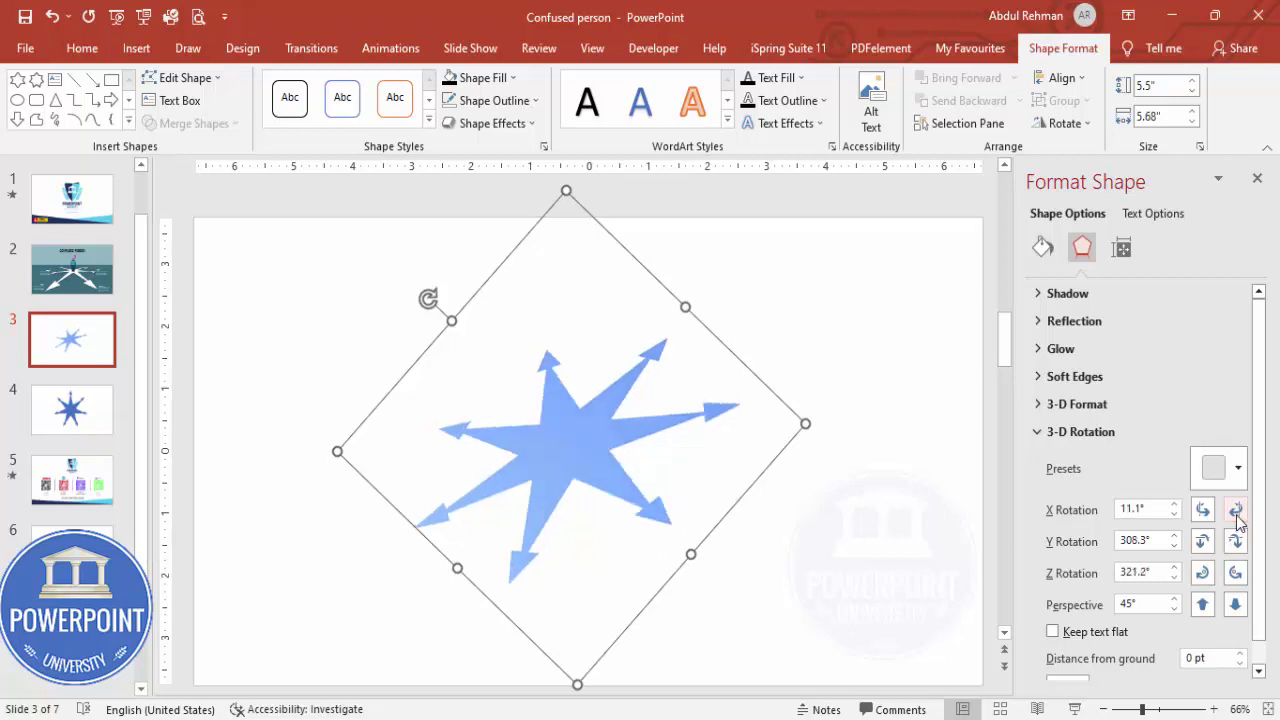
click(1206, 512)
click(1208, 514)
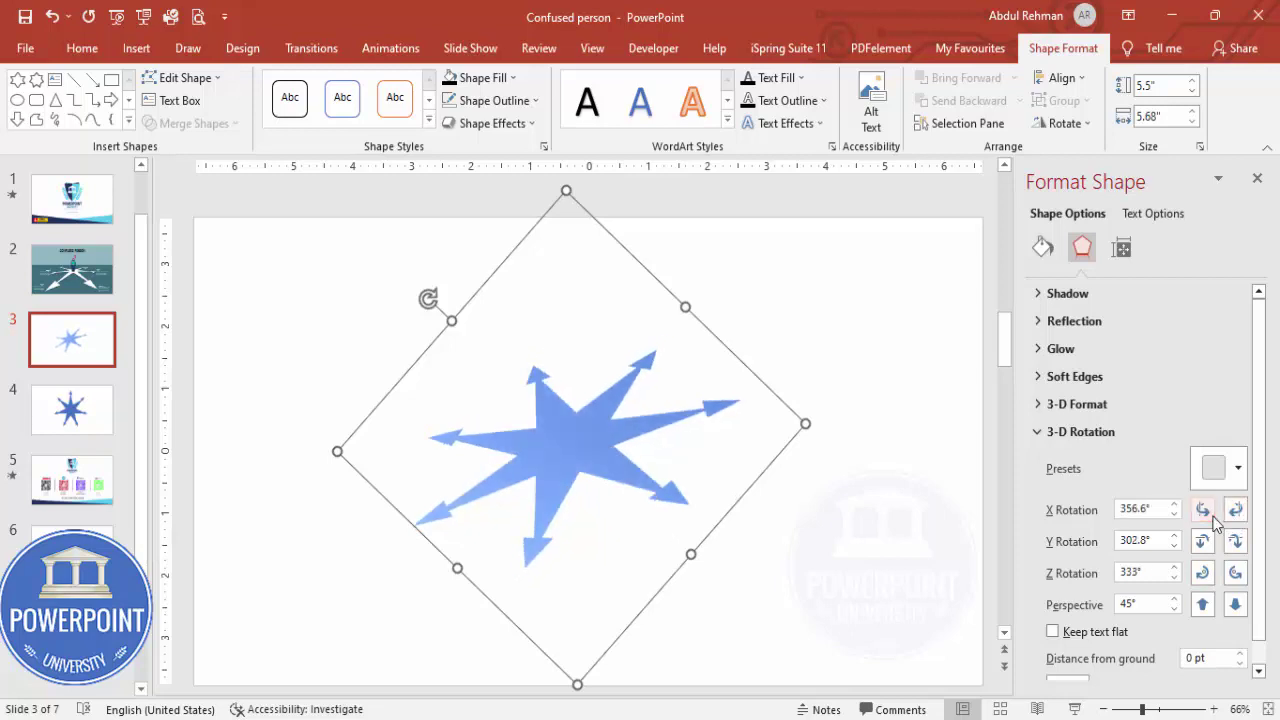
click(1237, 606)
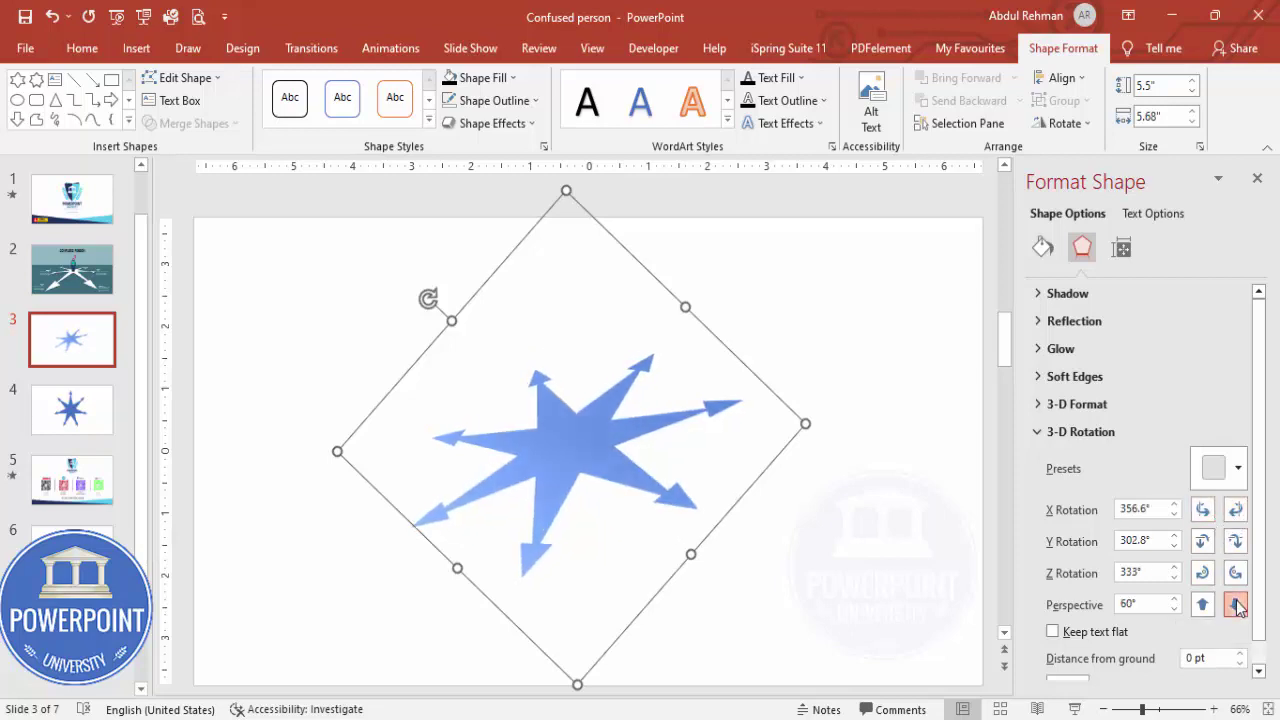
click(1237, 606)
click(1237, 606)
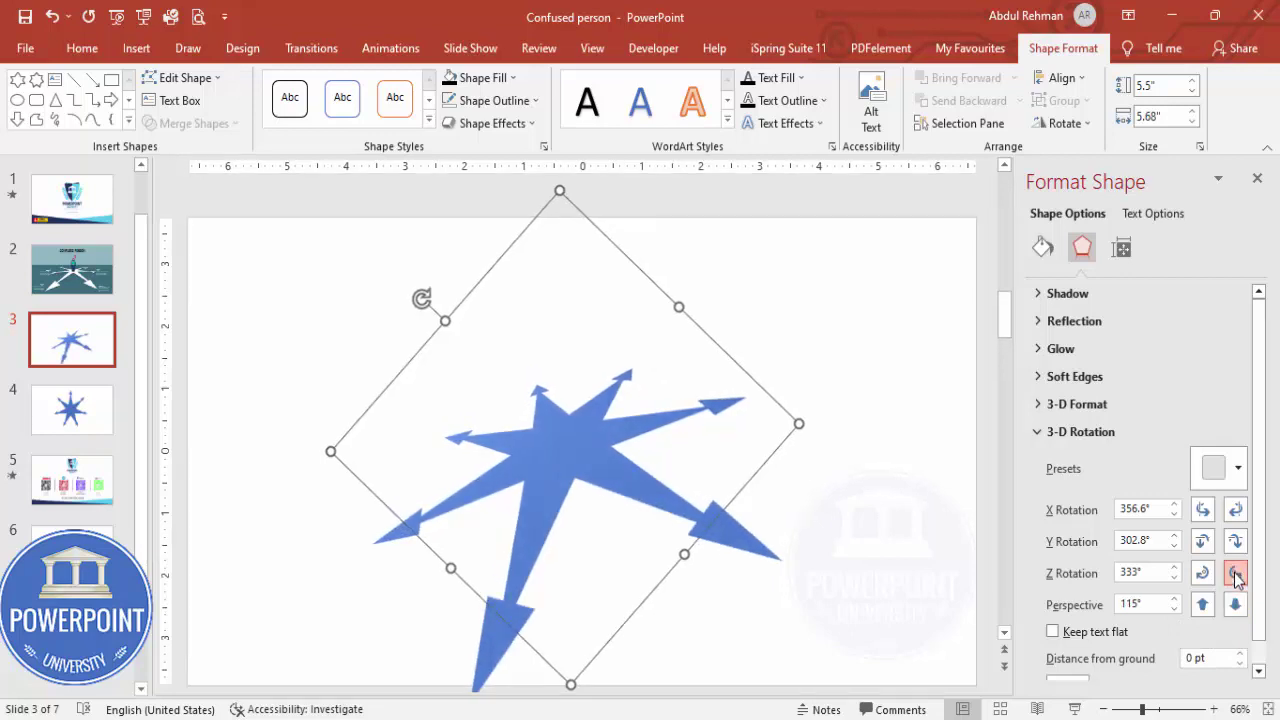
Fine-tune to X 4°, Y 299.6°, Z 306.6°, perspective 120°, and move the star slightly up.
click(1236, 573)
click(1202, 573)
click(1202, 573)
click(1202, 573)
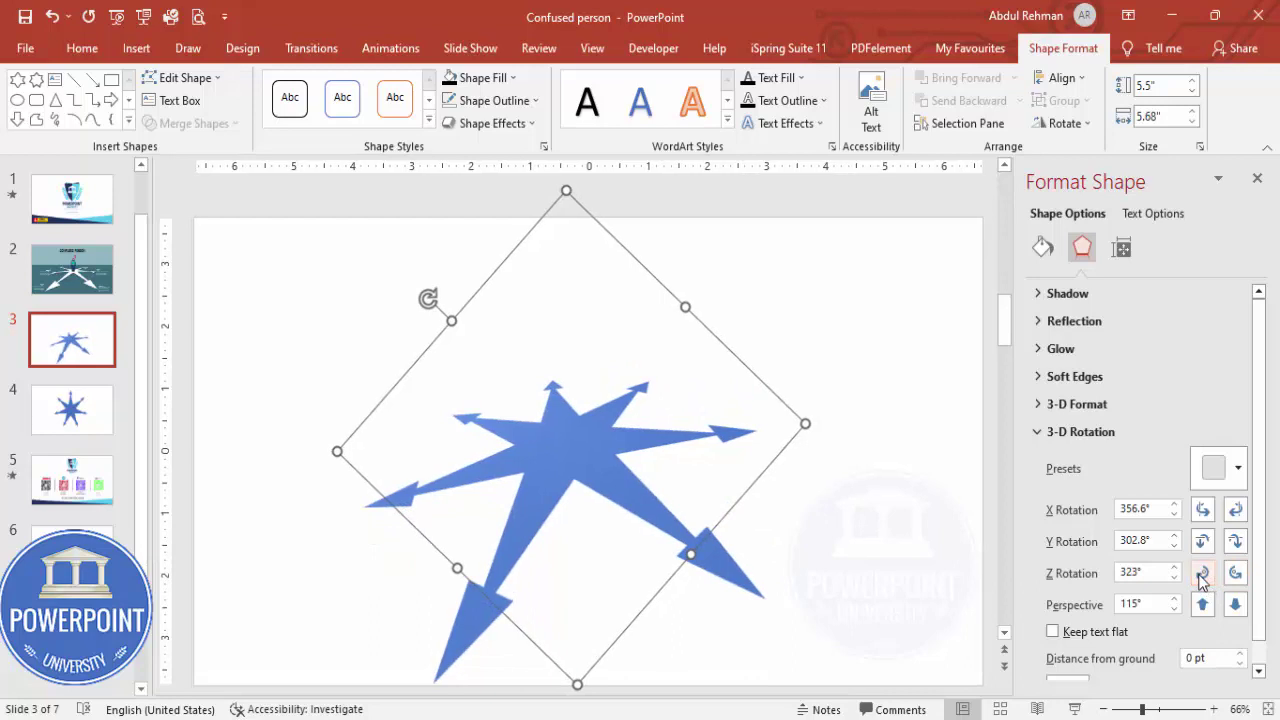
click(1202, 573)
click(1202, 573)
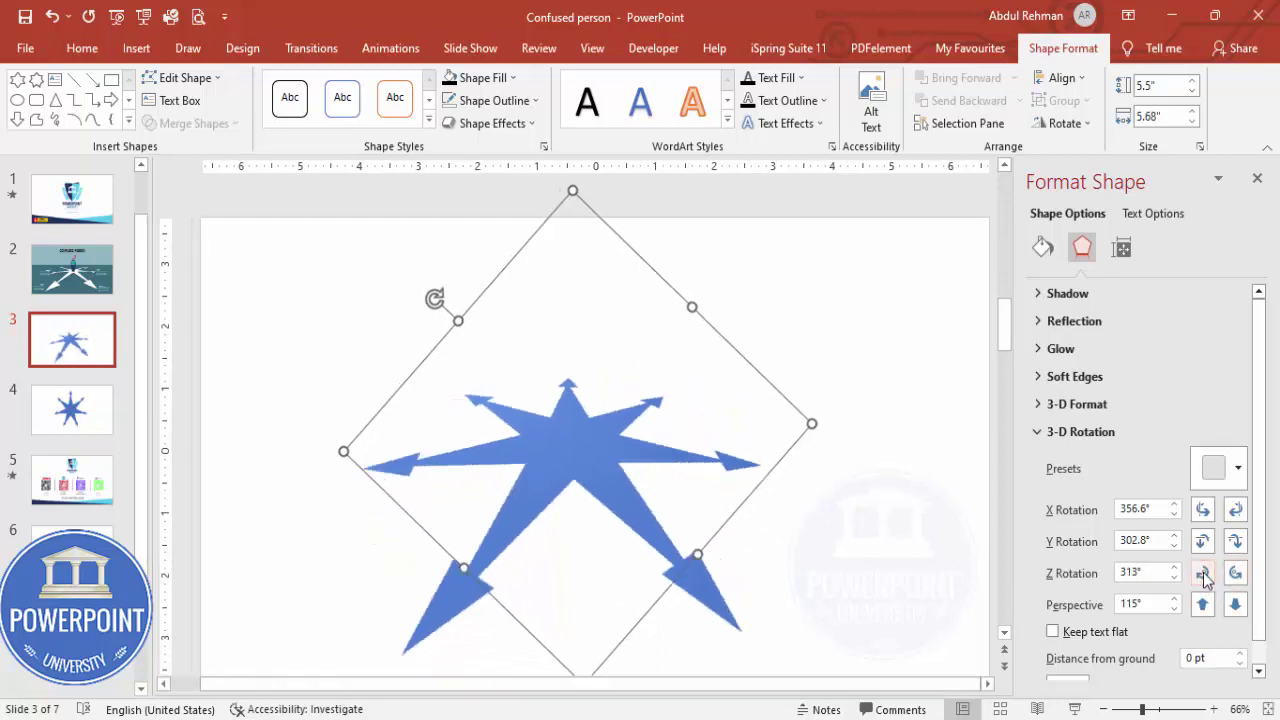
click(1235, 543)
click(1235, 543)
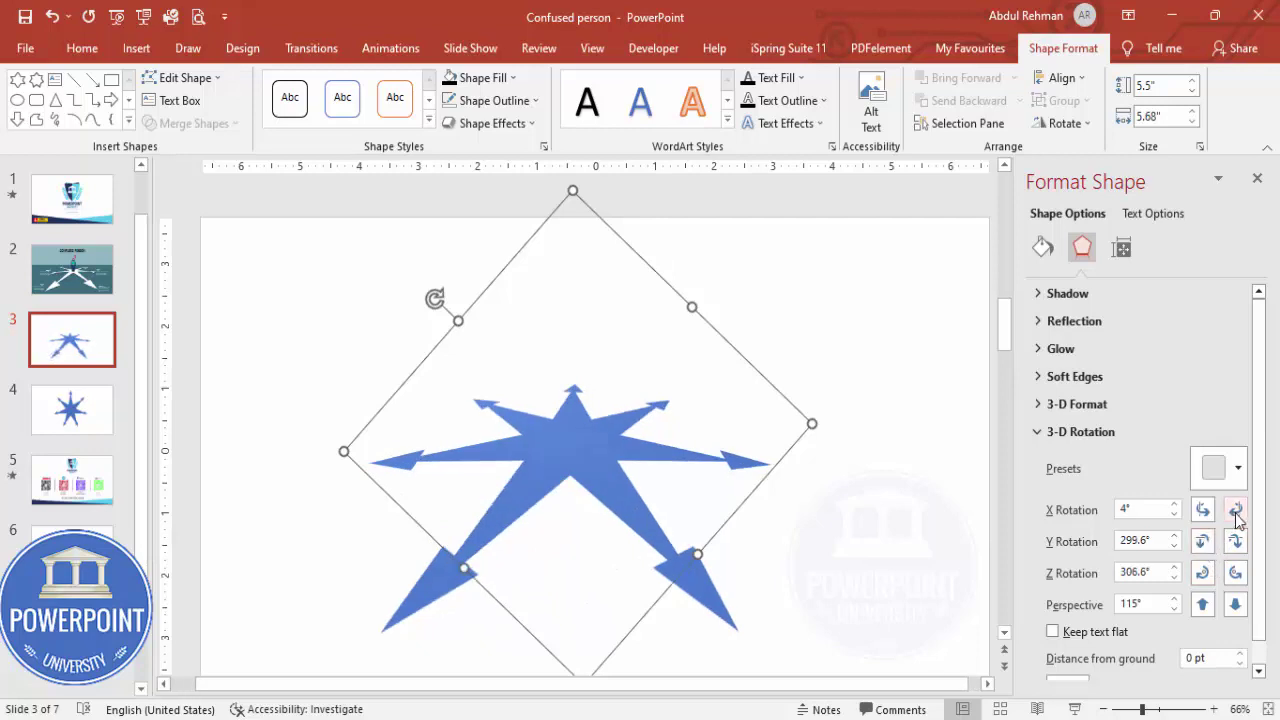
click(1236, 510)
click(1204, 510)
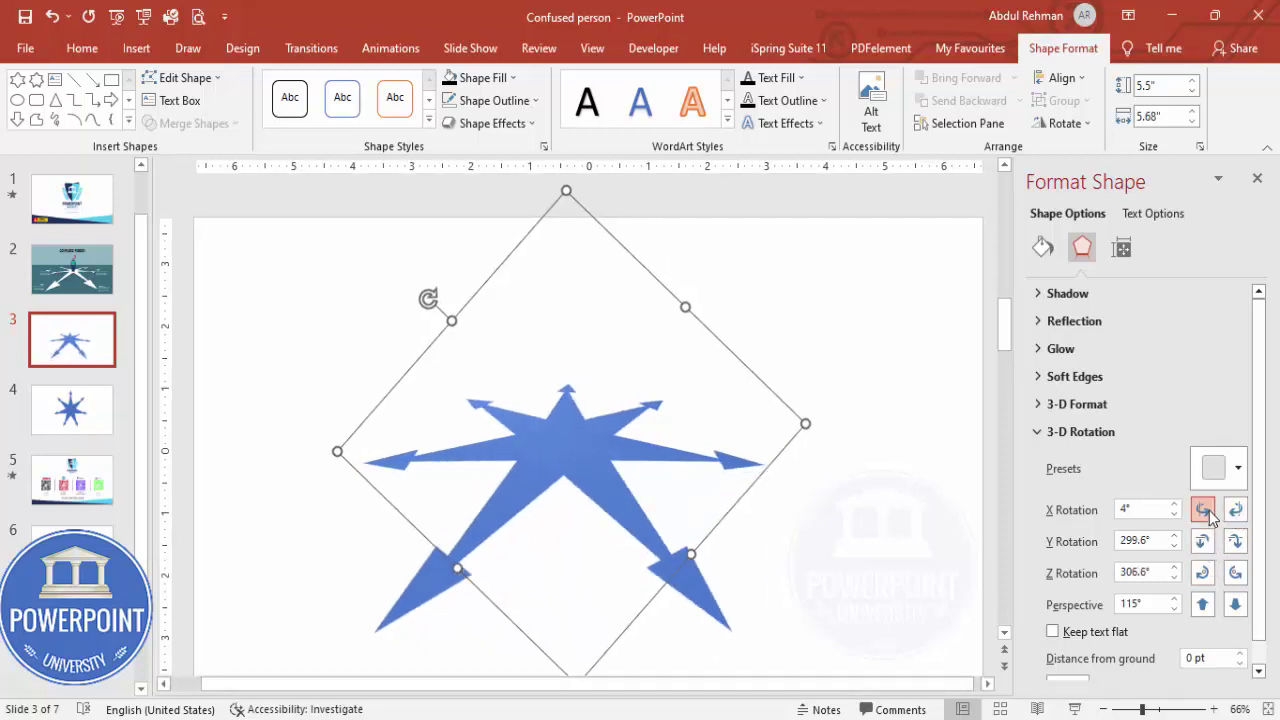
click(1204, 510)
click(1236, 510)
click(1235, 606)
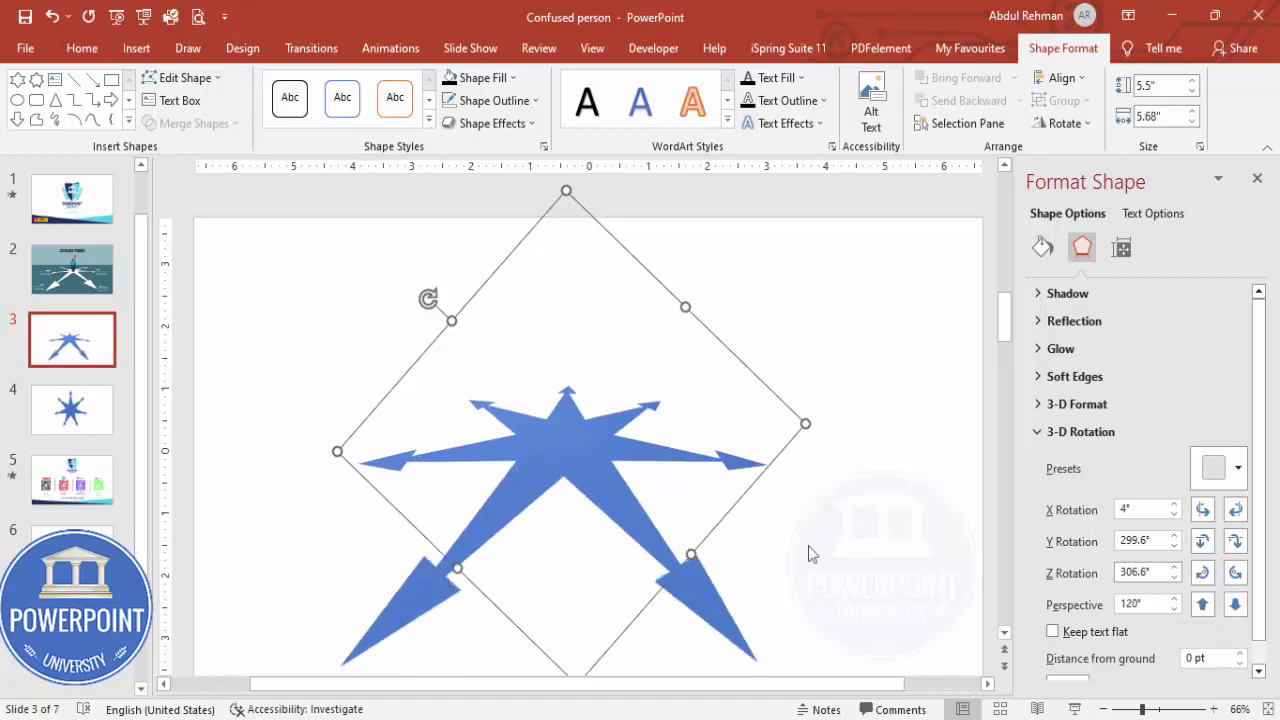
drag(602, 466, 614, 440)
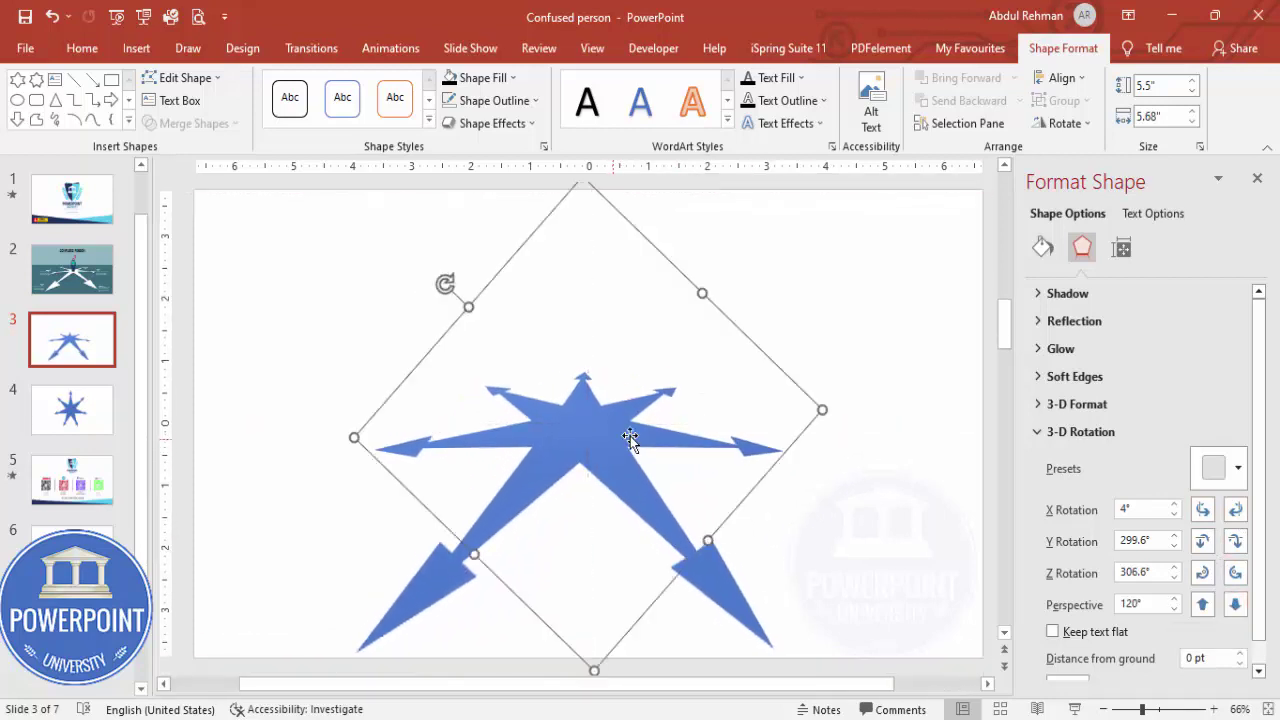
click(808, 337)
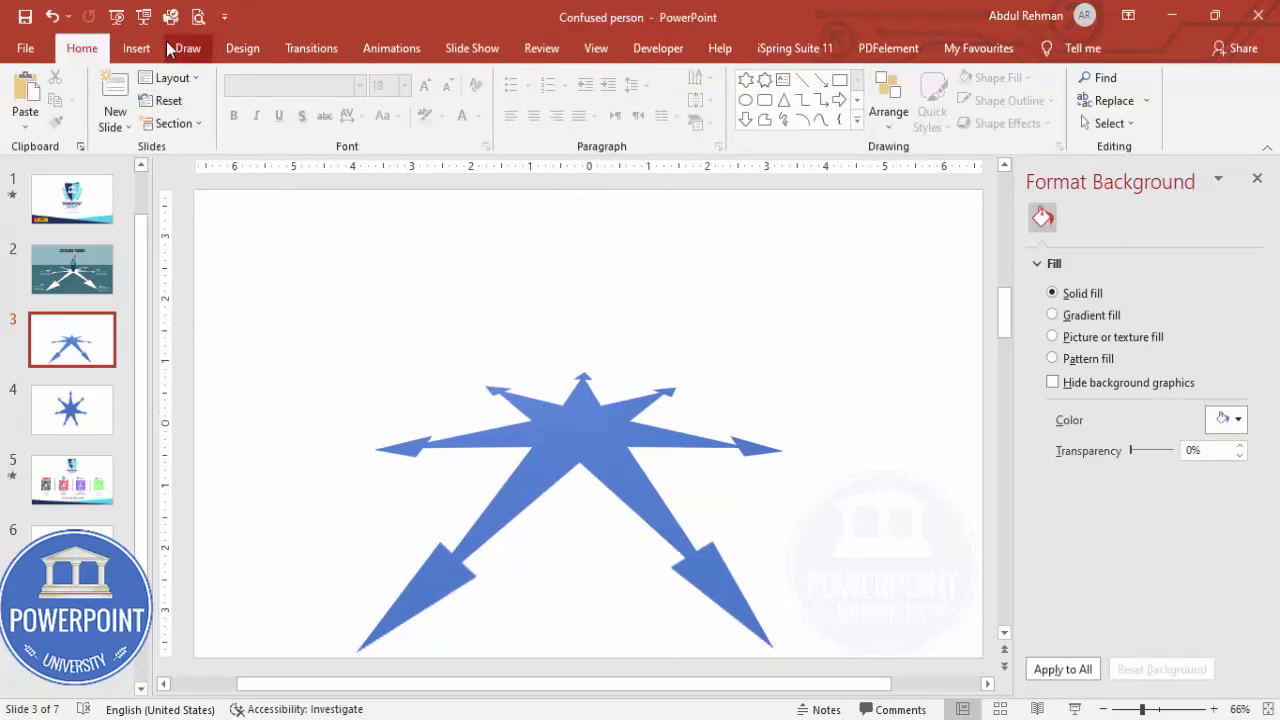
Draw an outline-free rectangle across the lower part of the slide.
click(136, 48)
click(301, 100)
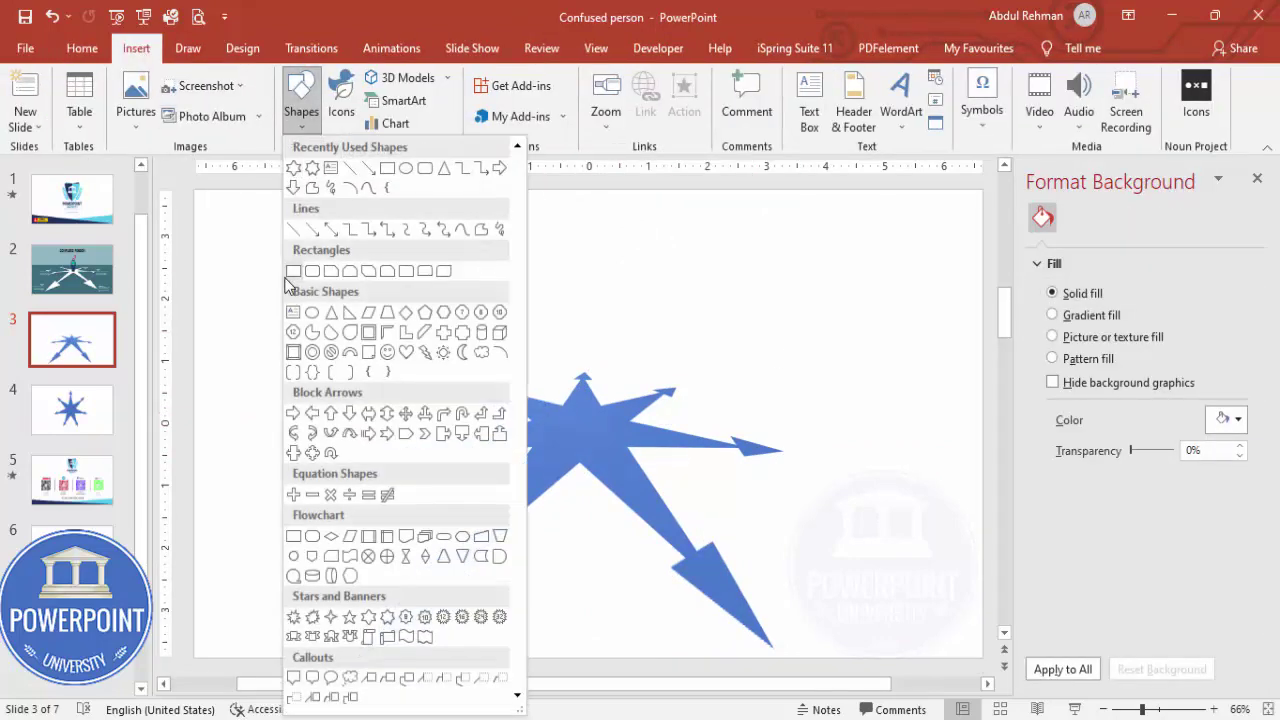
click(293, 271)
drag(197, 333, 983, 641)
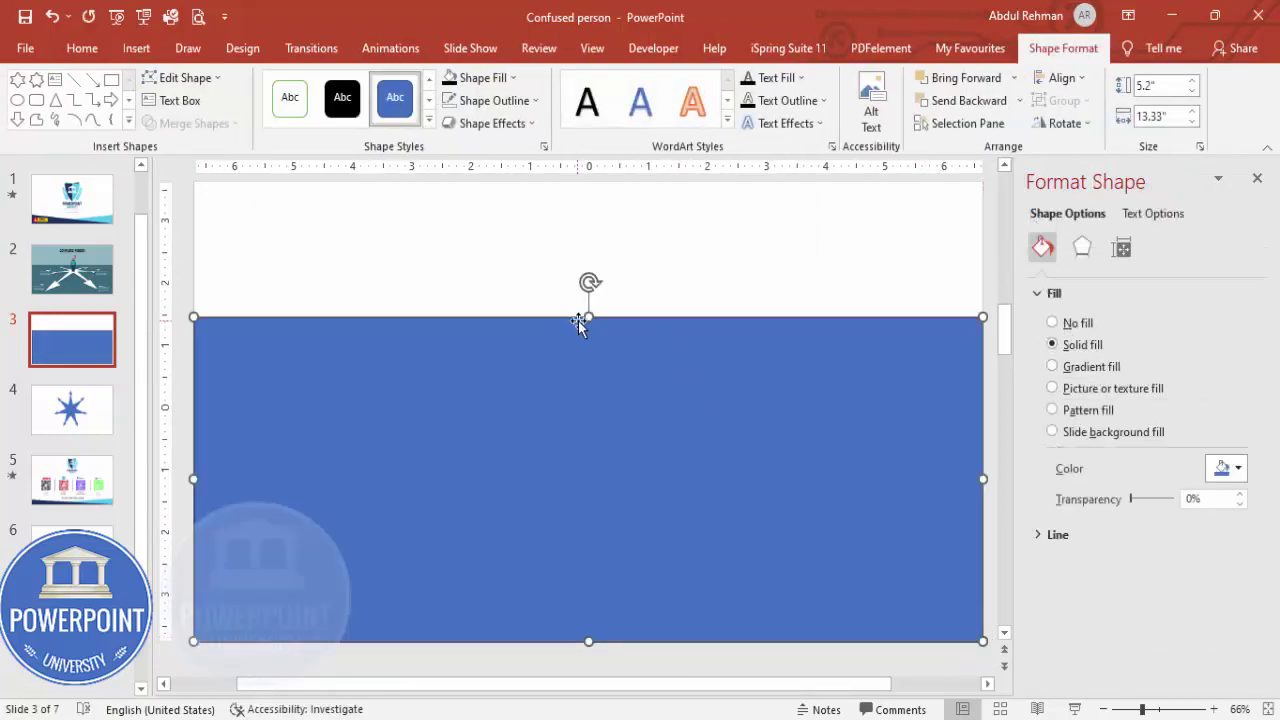
drag(588, 317, 591, 334)
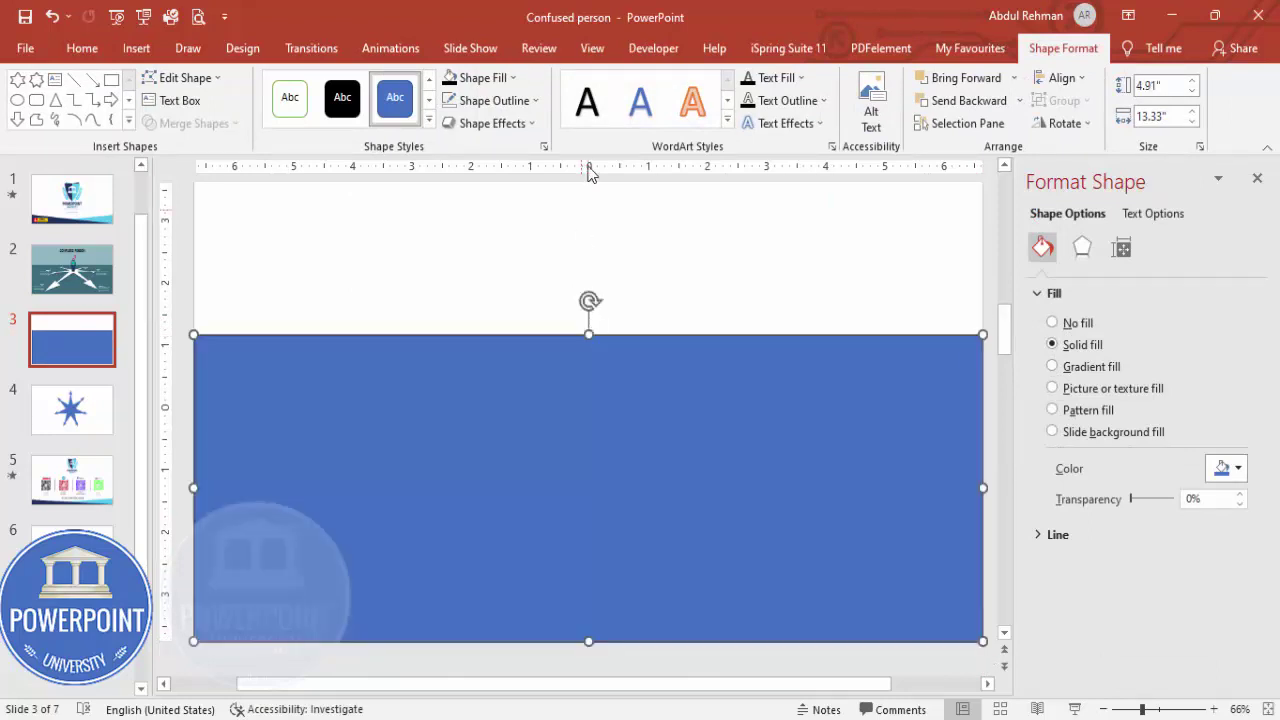
click(496, 101)
click(502, 316)
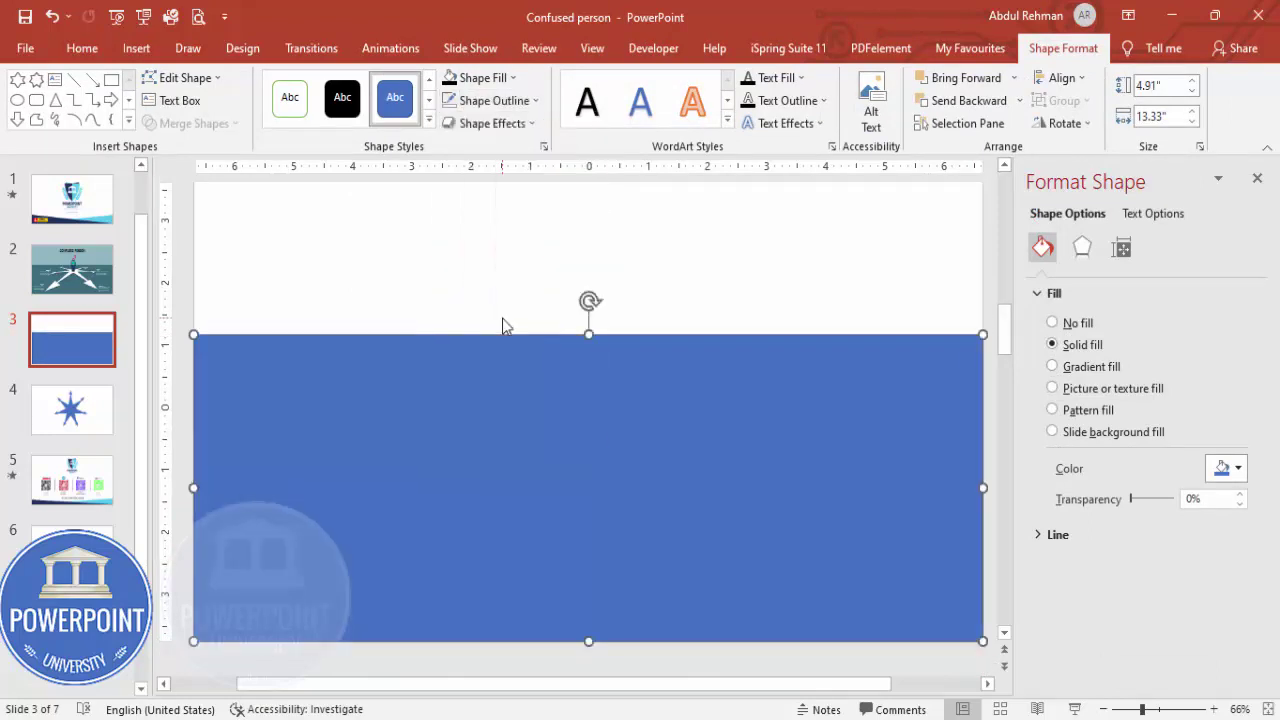
Fill the rectangle dark teal and place the star in front of it.
click(480, 77)
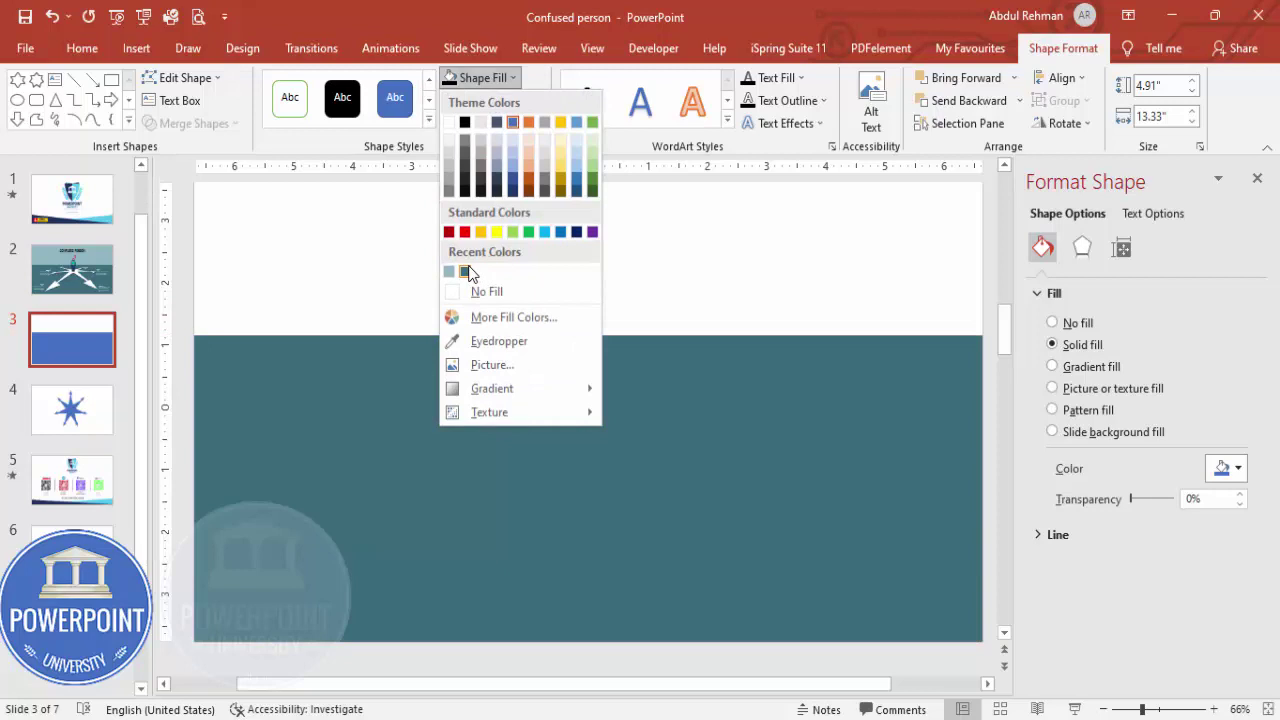
click(465, 272)
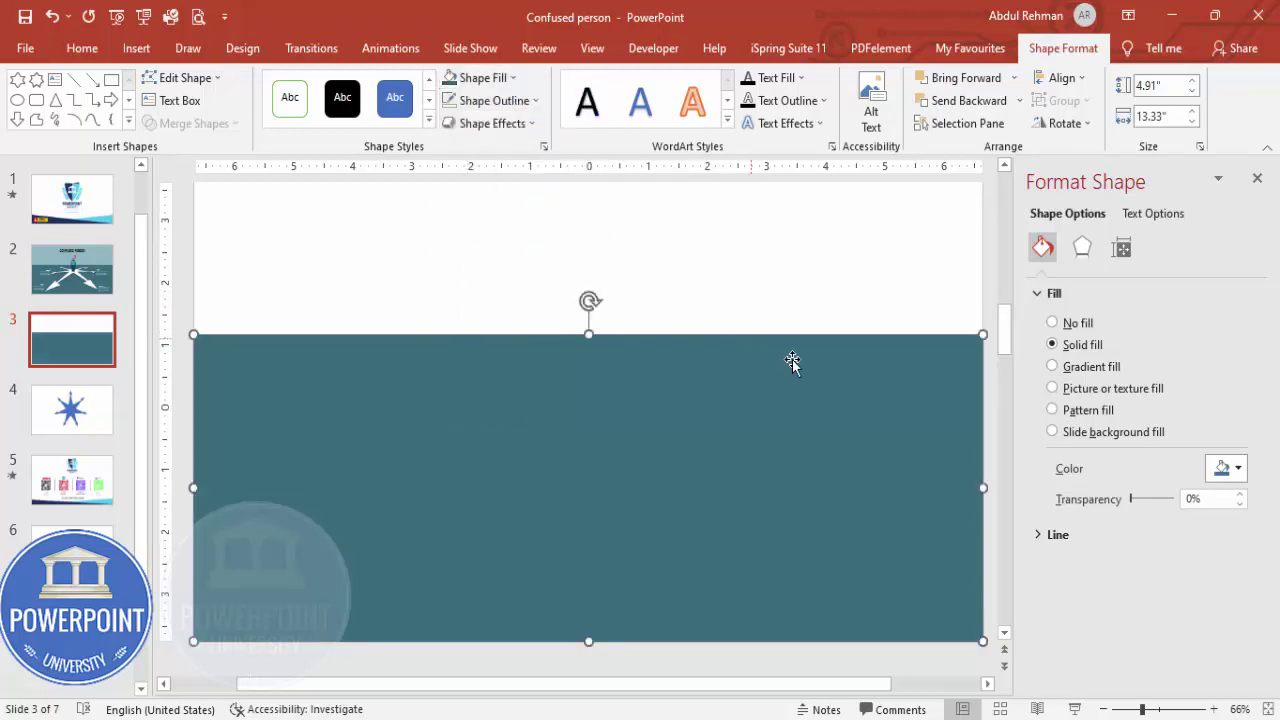
click(966, 100)
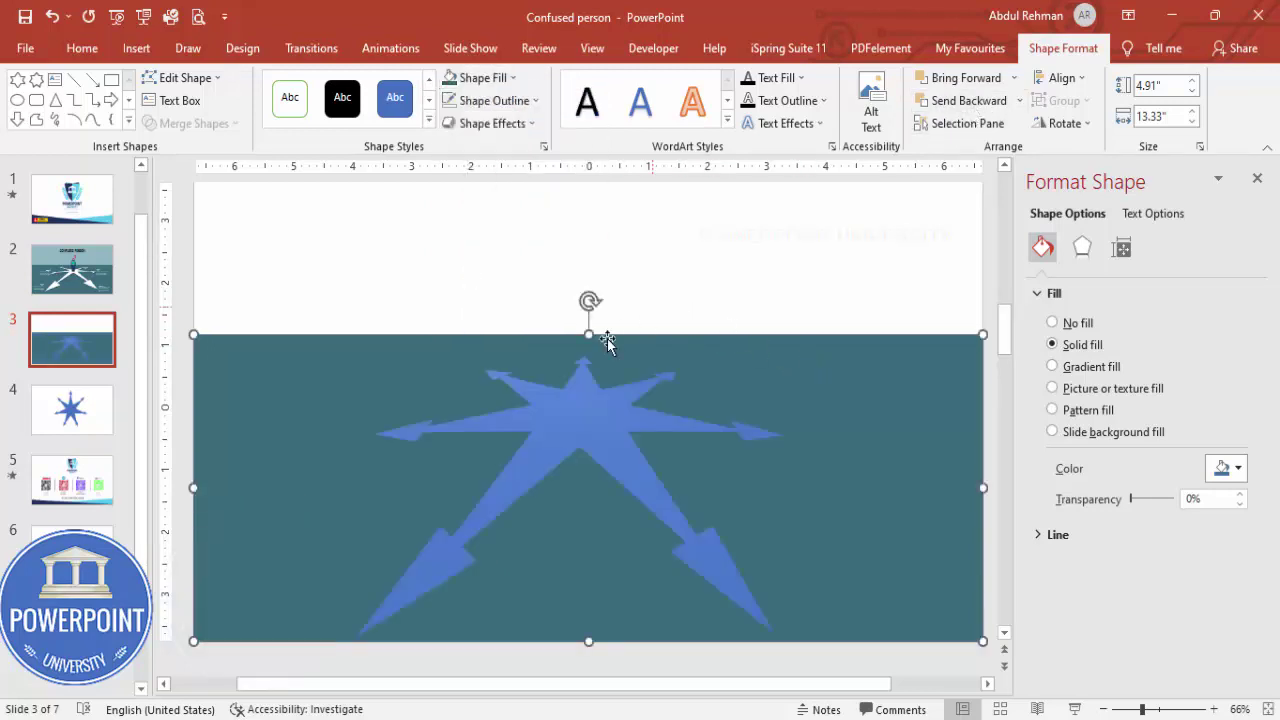
click(595, 430)
Fill the arrow star white.
click(480, 77)
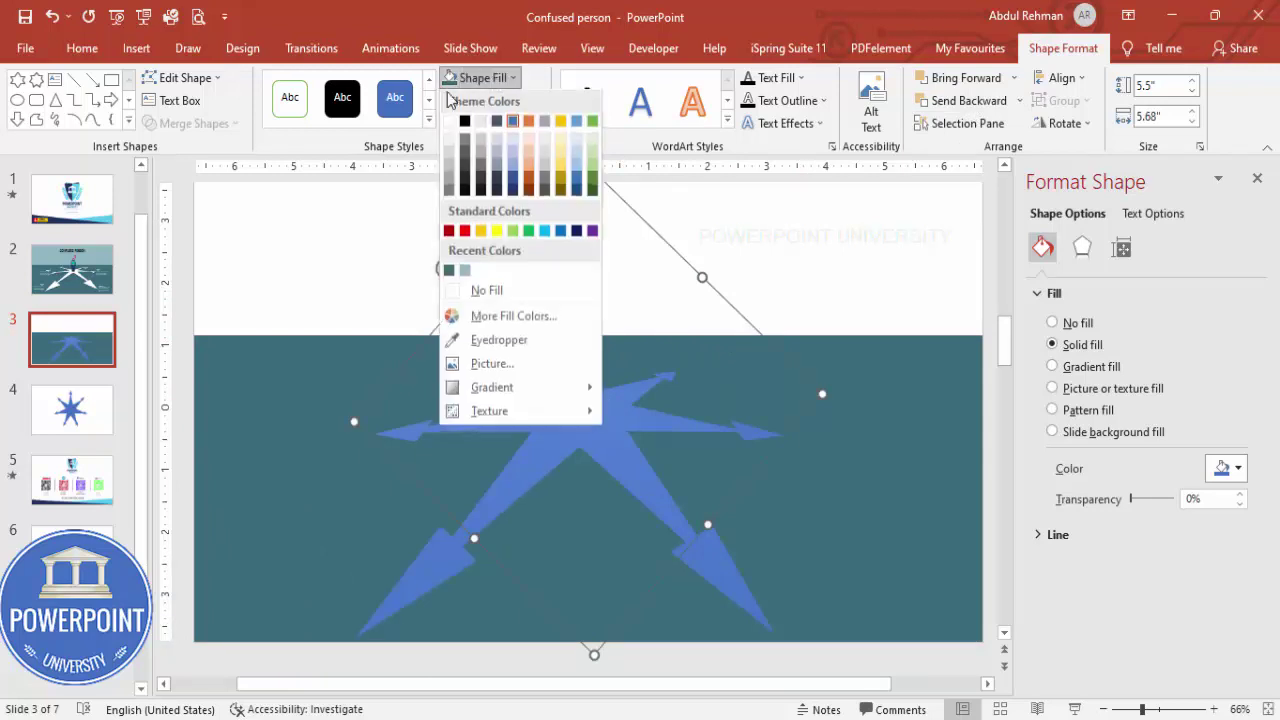
click(449, 124)
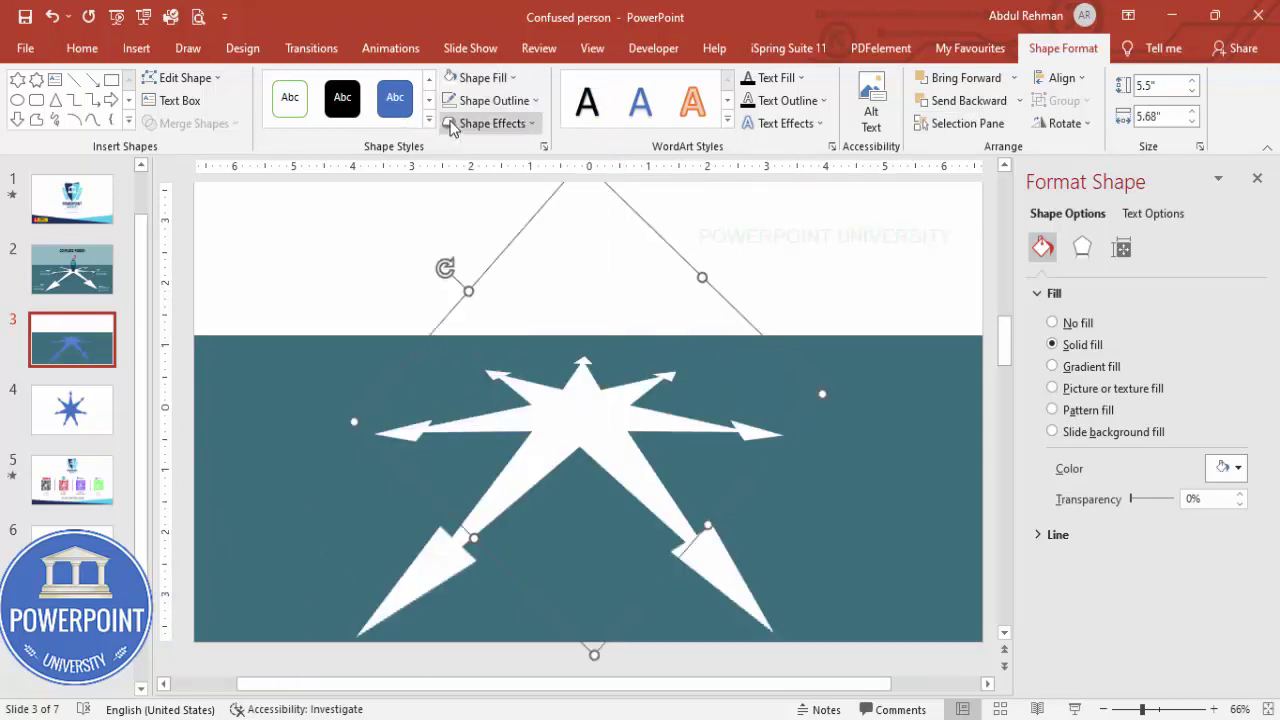
click(273, 156)
Draw a light Aqua 13.33" × 3.05" rectangle across the top band and send it to back.
click(136, 48)
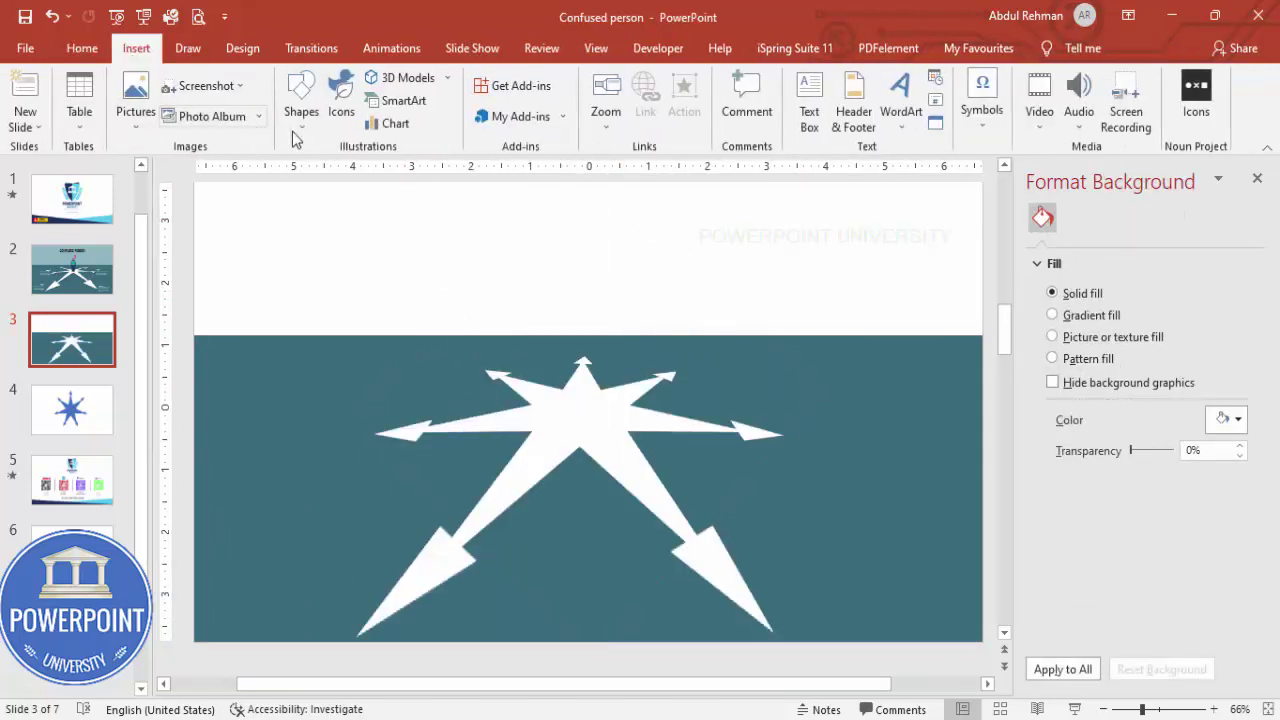
click(301, 100)
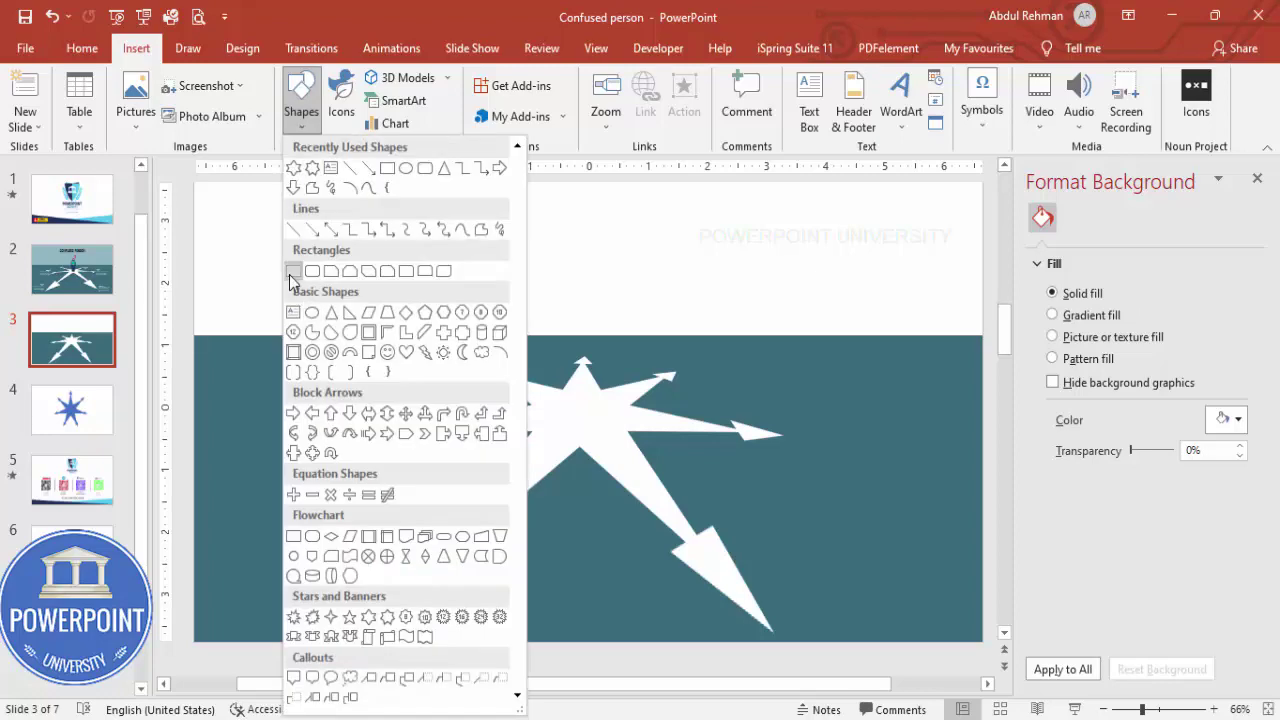
click(292, 271)
drag(194, 183, 978, 376)
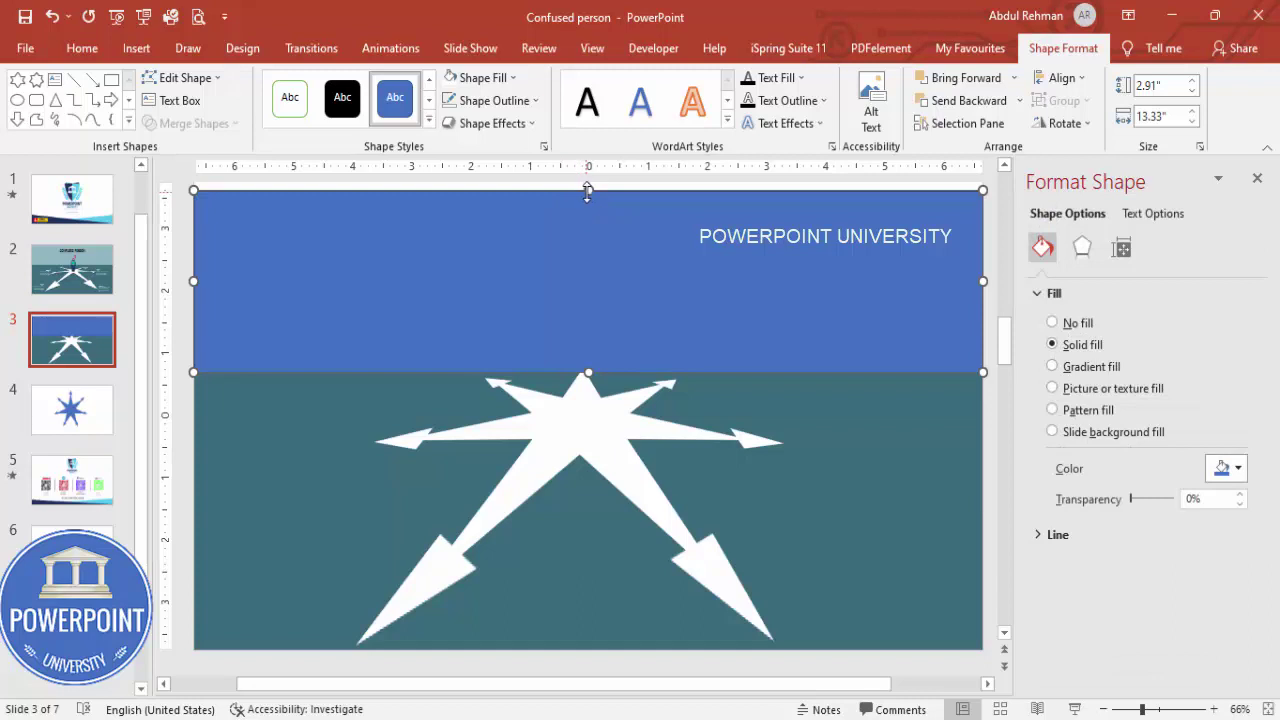
drag(589, 190, 589, 180)
click(523, 100)
key(Escape)
click(478, 77)
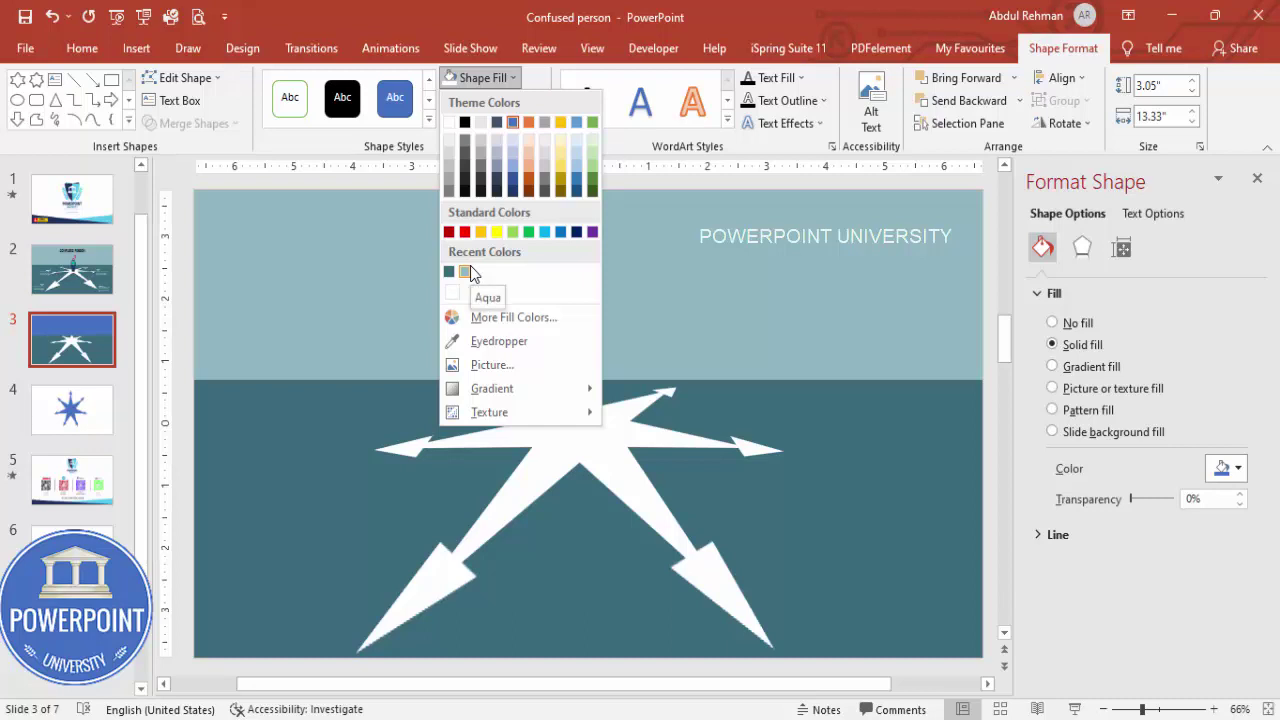
click(473, 274)
click(1019, 100)
click(992, 151)
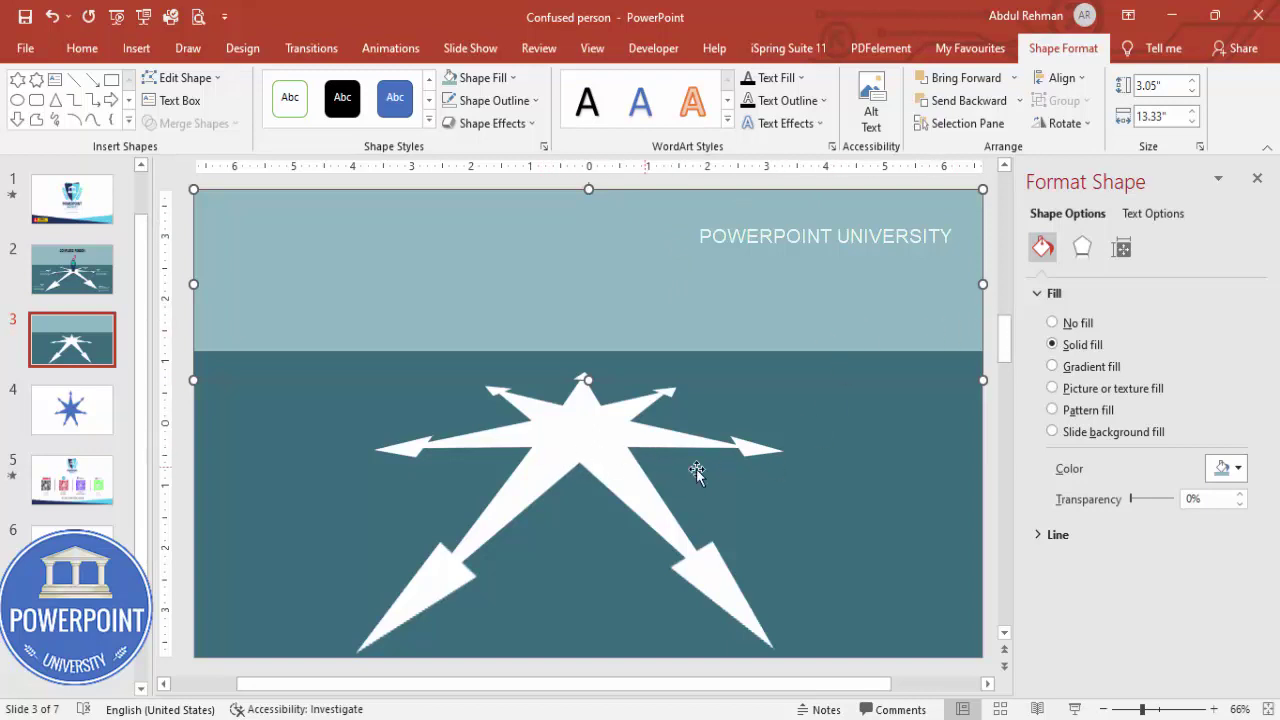
Duplicate the star as a black, 64%-transparent copy offset behind the white star.
click(608, 424)
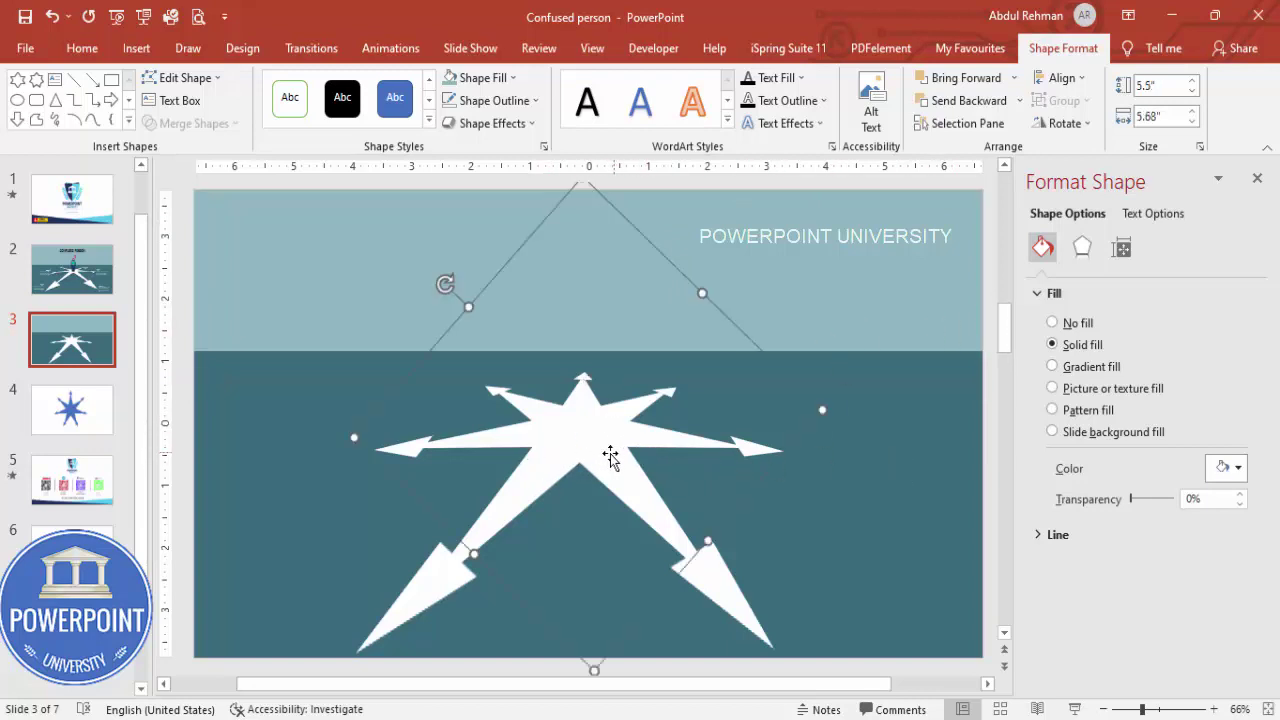
drag(605, 458, 637, 458)
click(497, 82)
click(463, 118)
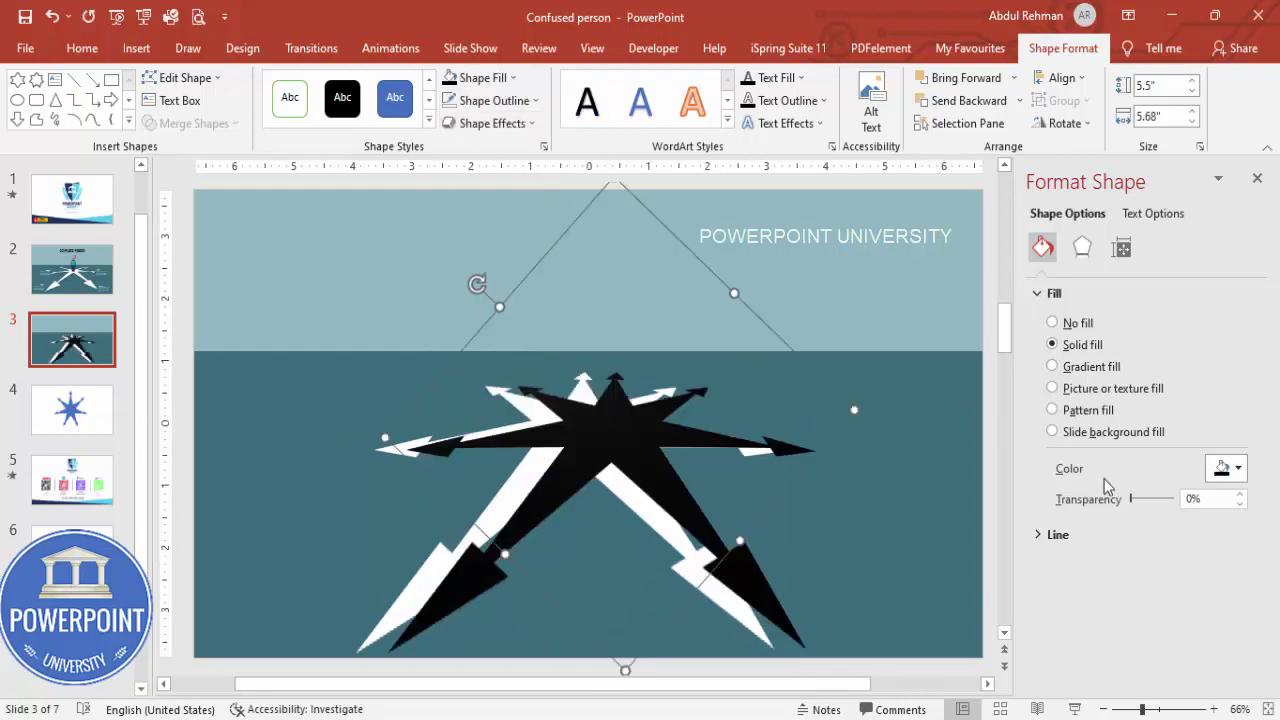
drag(1135, 502, 1157, 500)
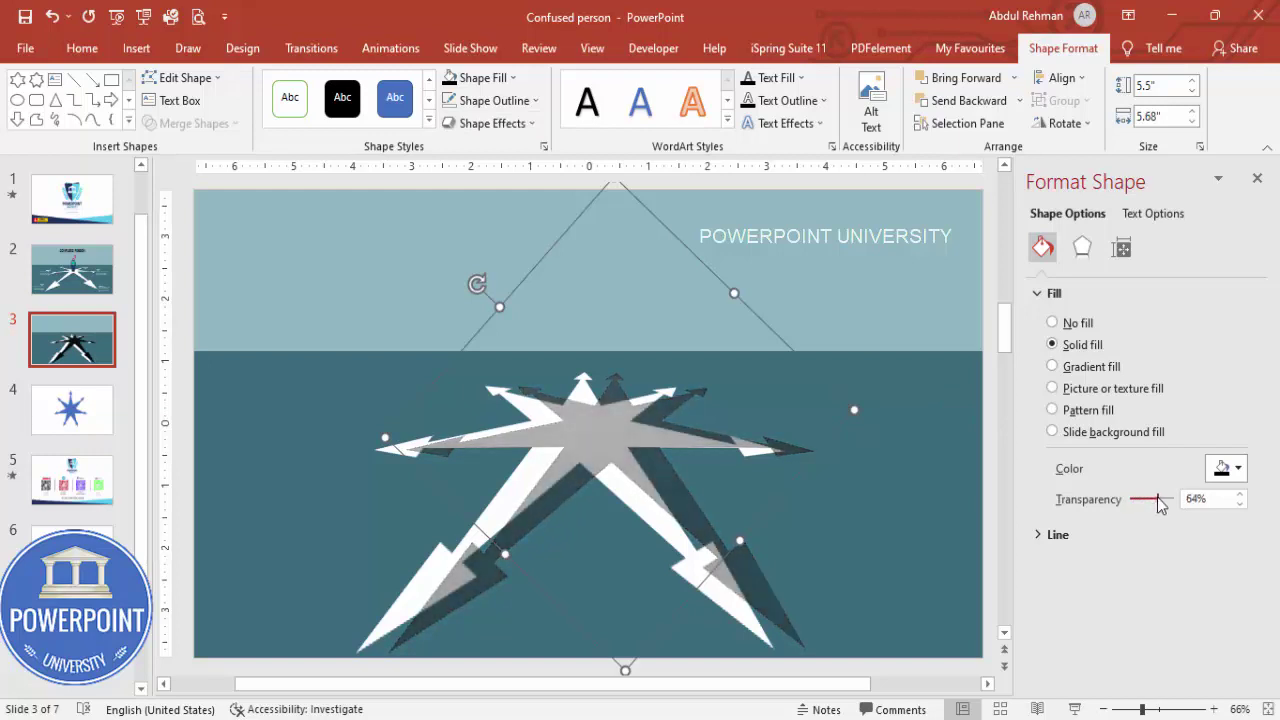
click(962, 101)
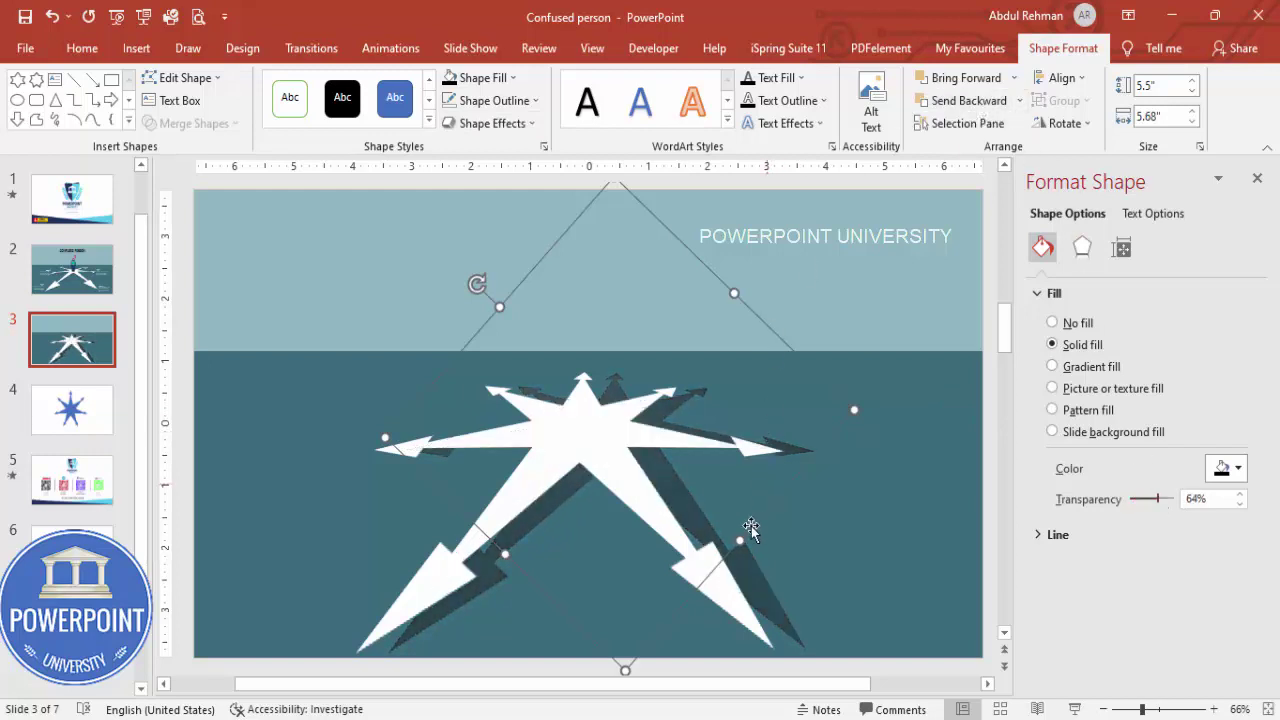
drag(754, 590, 709, 591)
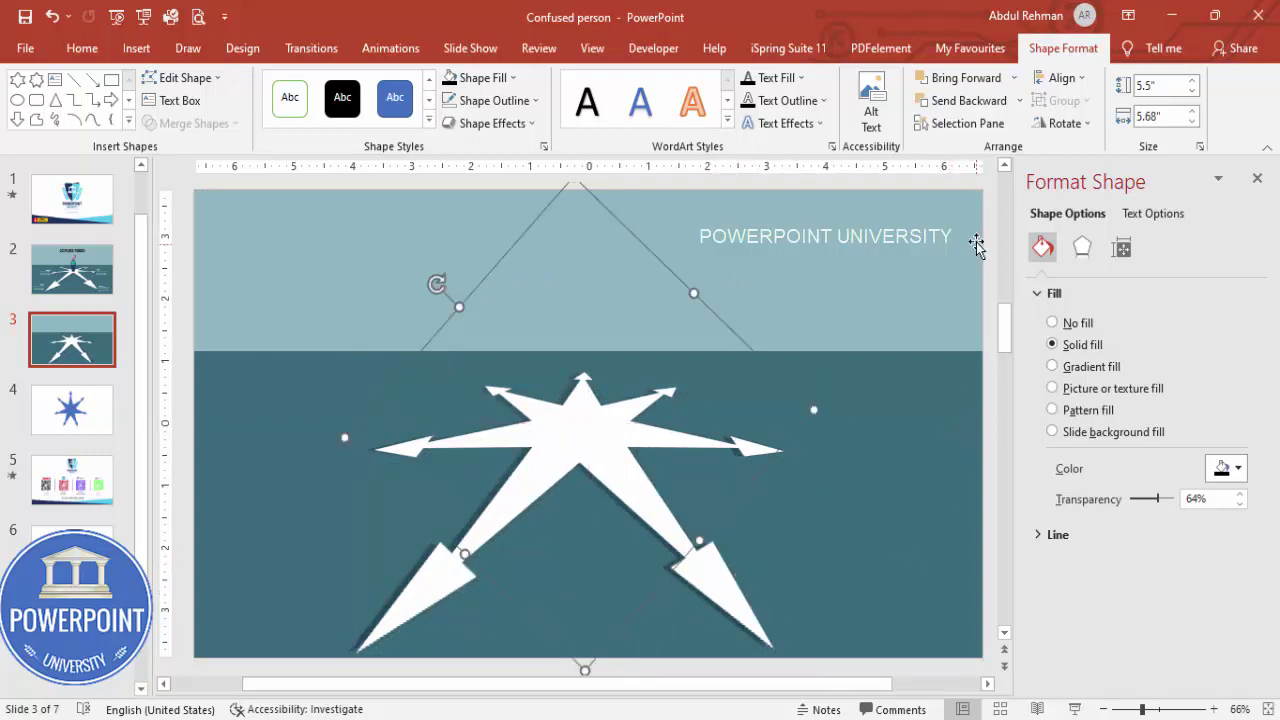
click(938, 245)
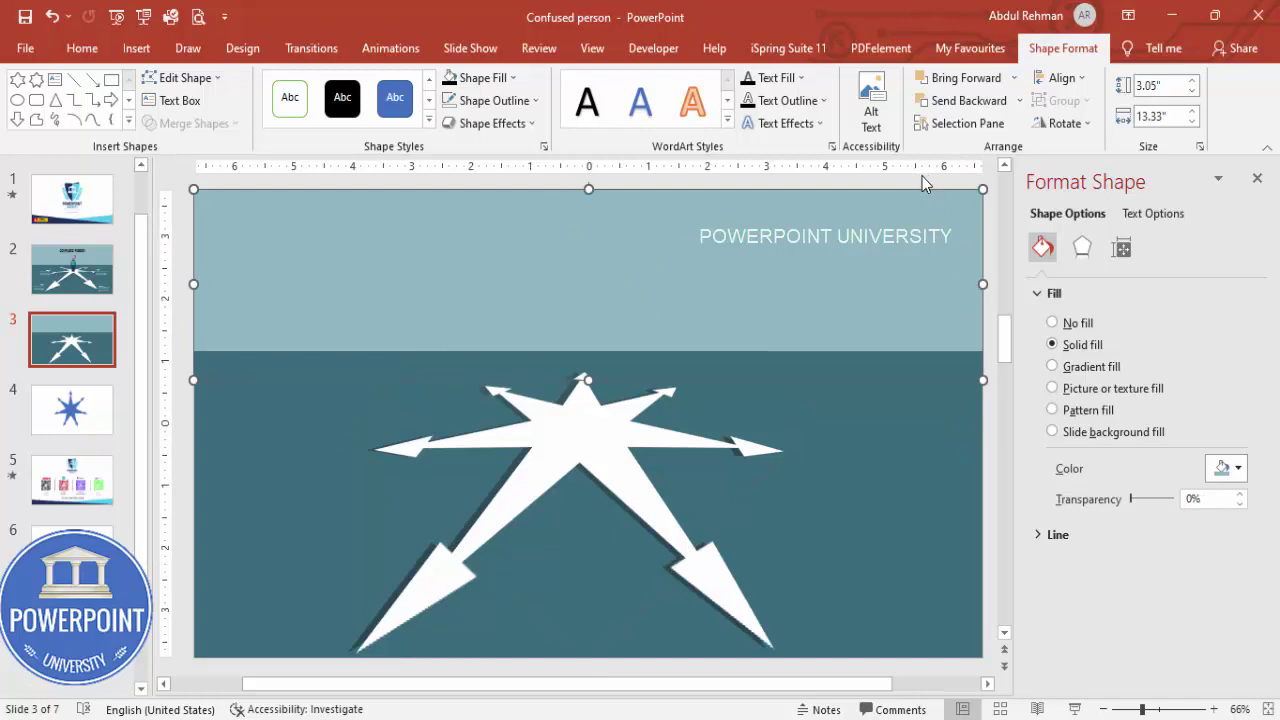
Insert the standing-man People icon and enlarge it to 1.87" on the star's centre.
click(140, 52)
click(343, 100)
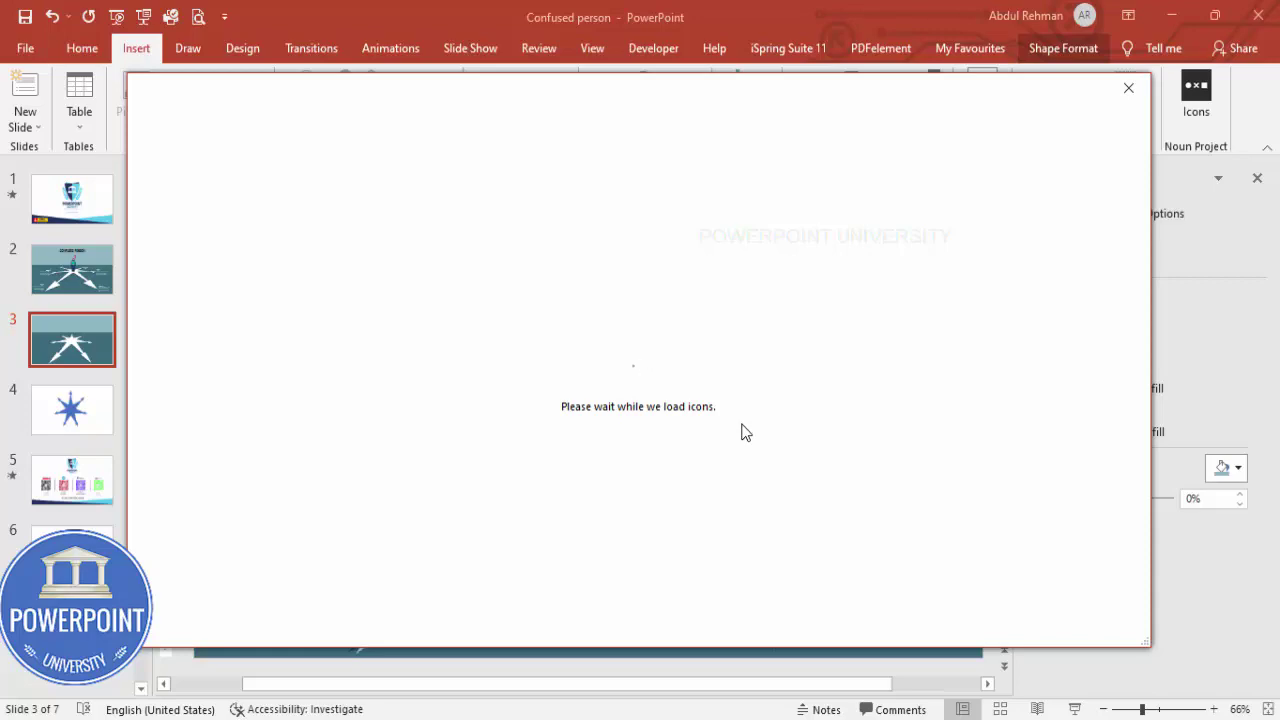
drag(1151, 193, 1165, 447)
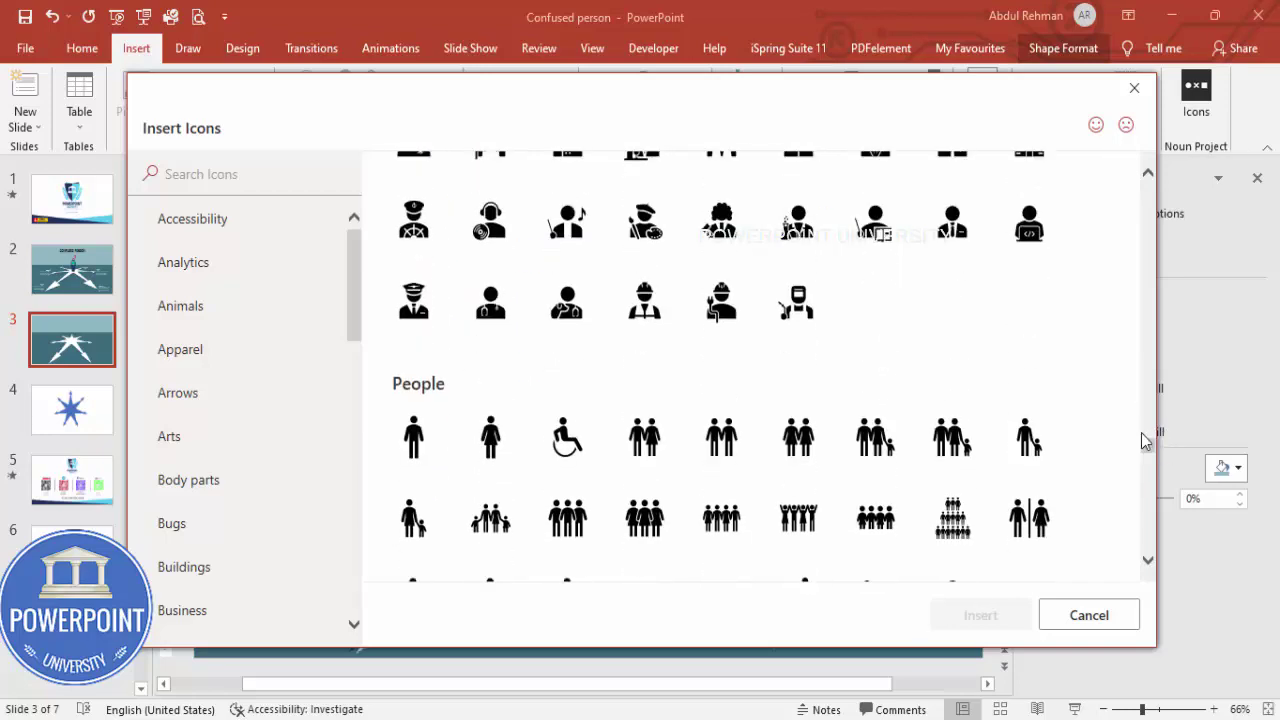
click(420, 458)
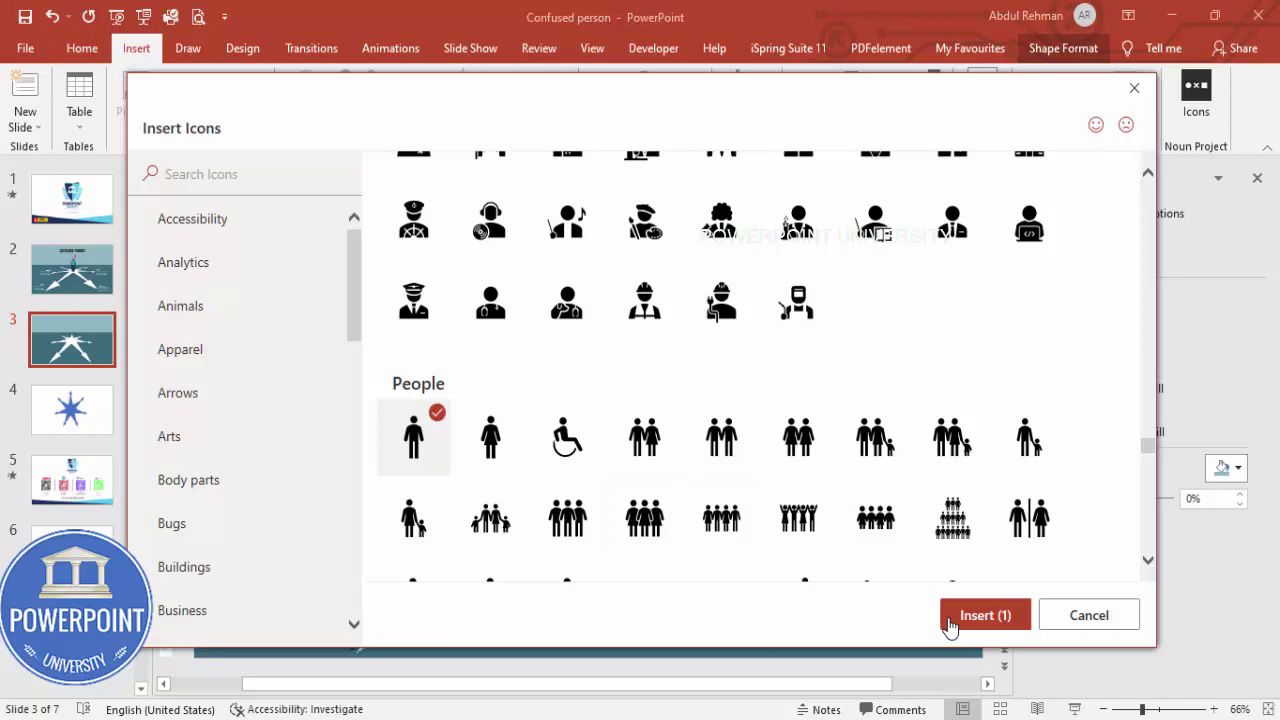
click(961, 627)
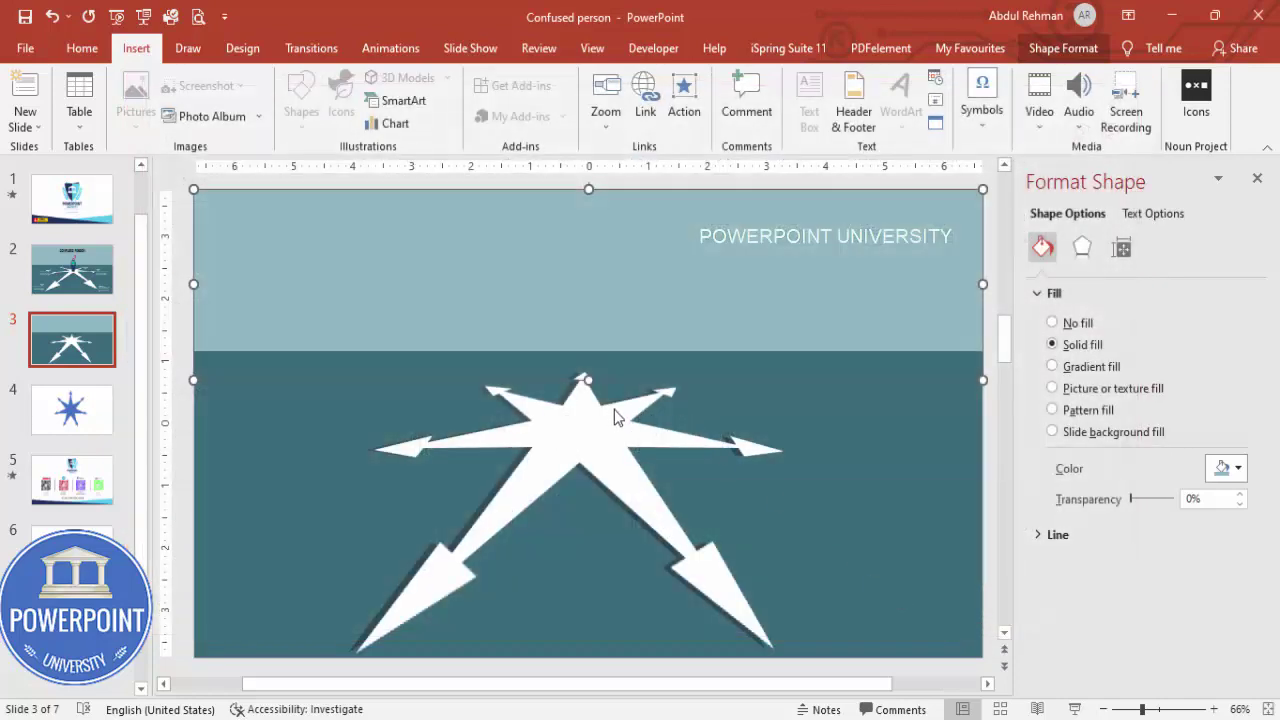
drag(618, 392, 576, 373)
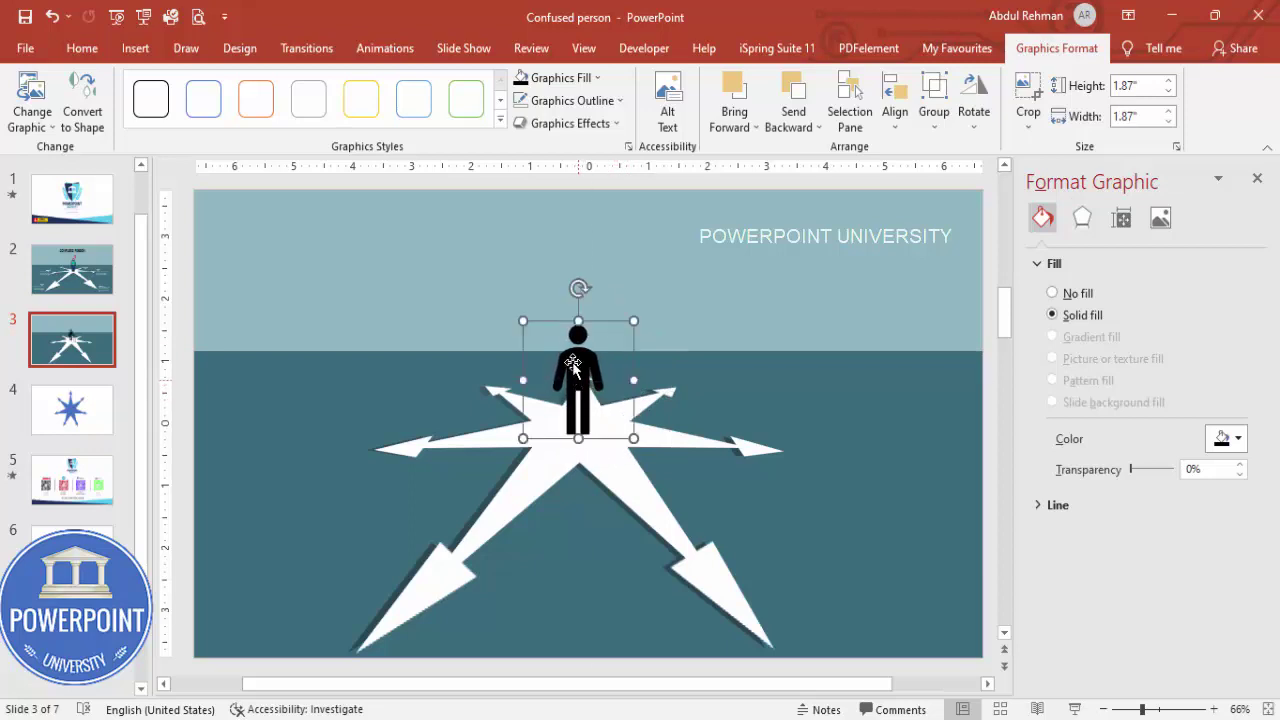
Insert the question-mark icon from the Signs and symbols icon library.
click(138, 53)
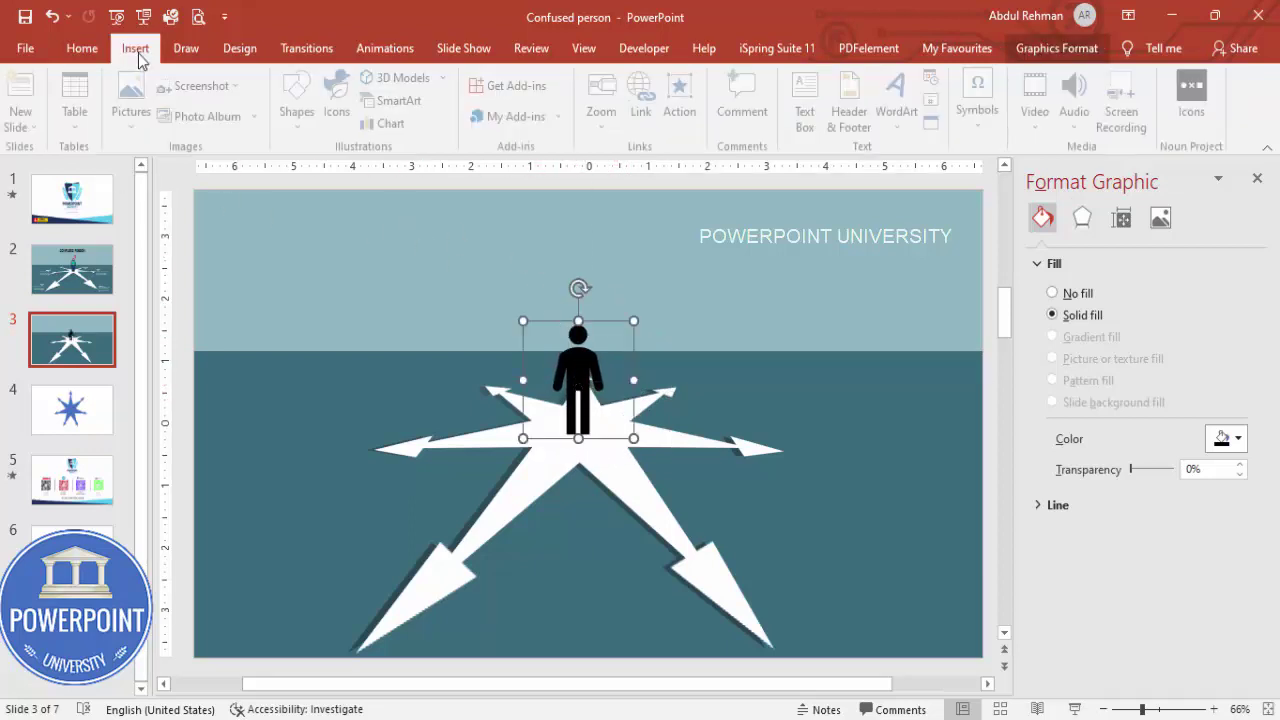
click(345, 103)
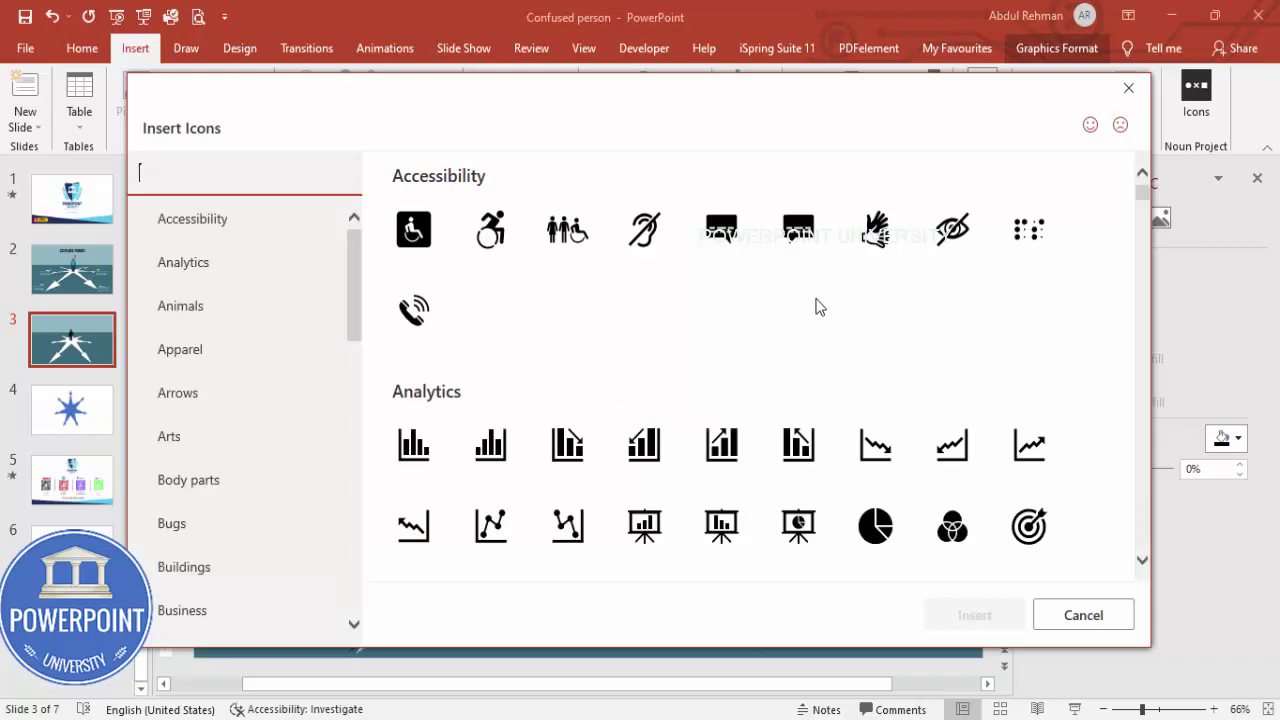
drag(1145, 198, 1193, 489)
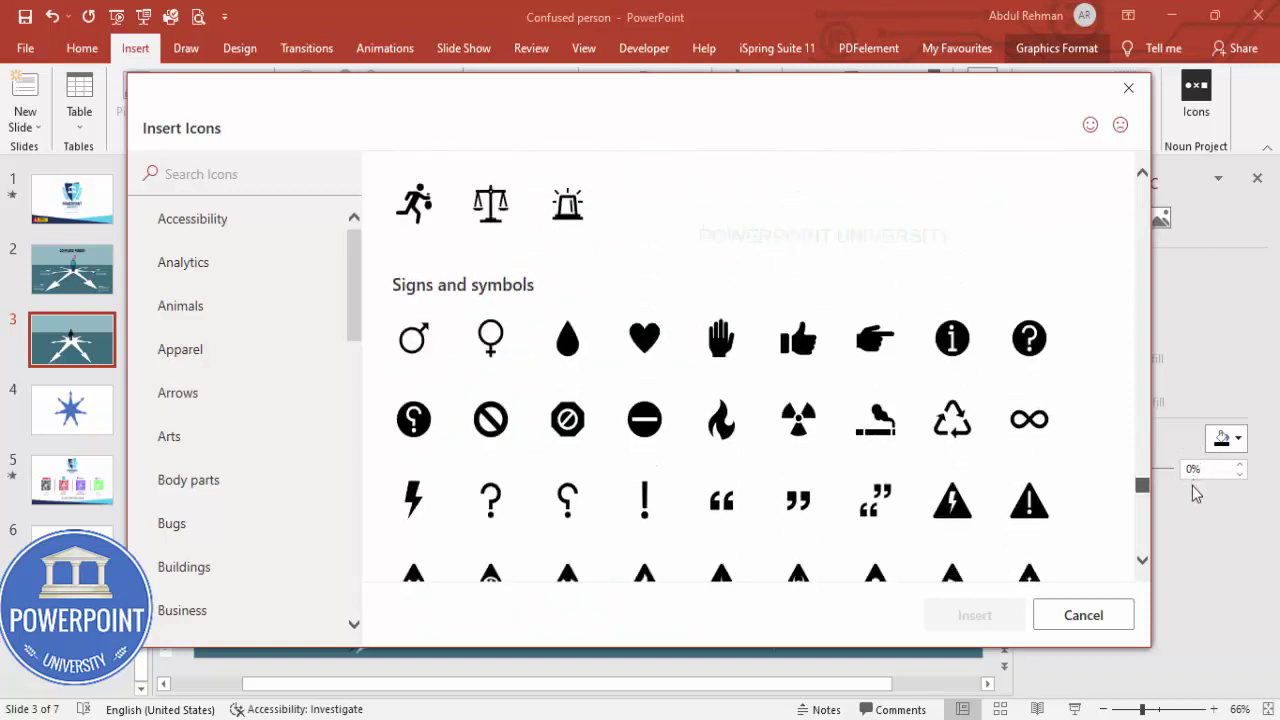
click(500, 385)
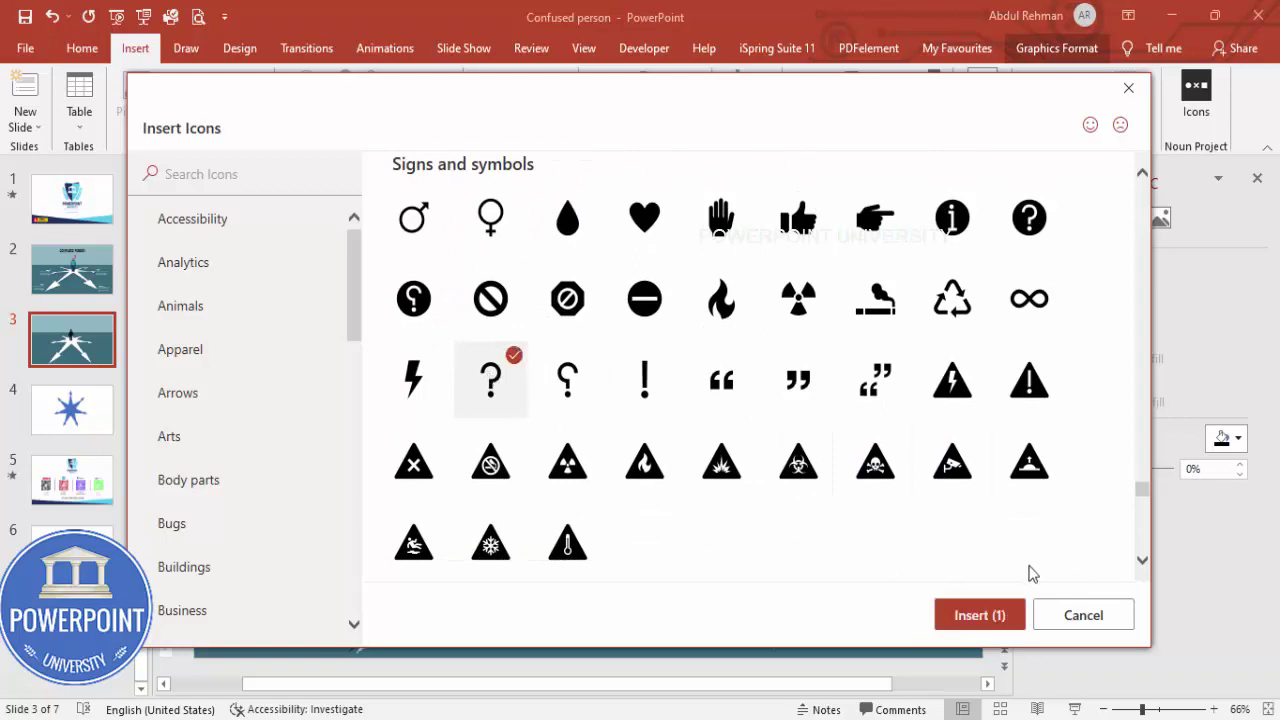
click(975, 615)
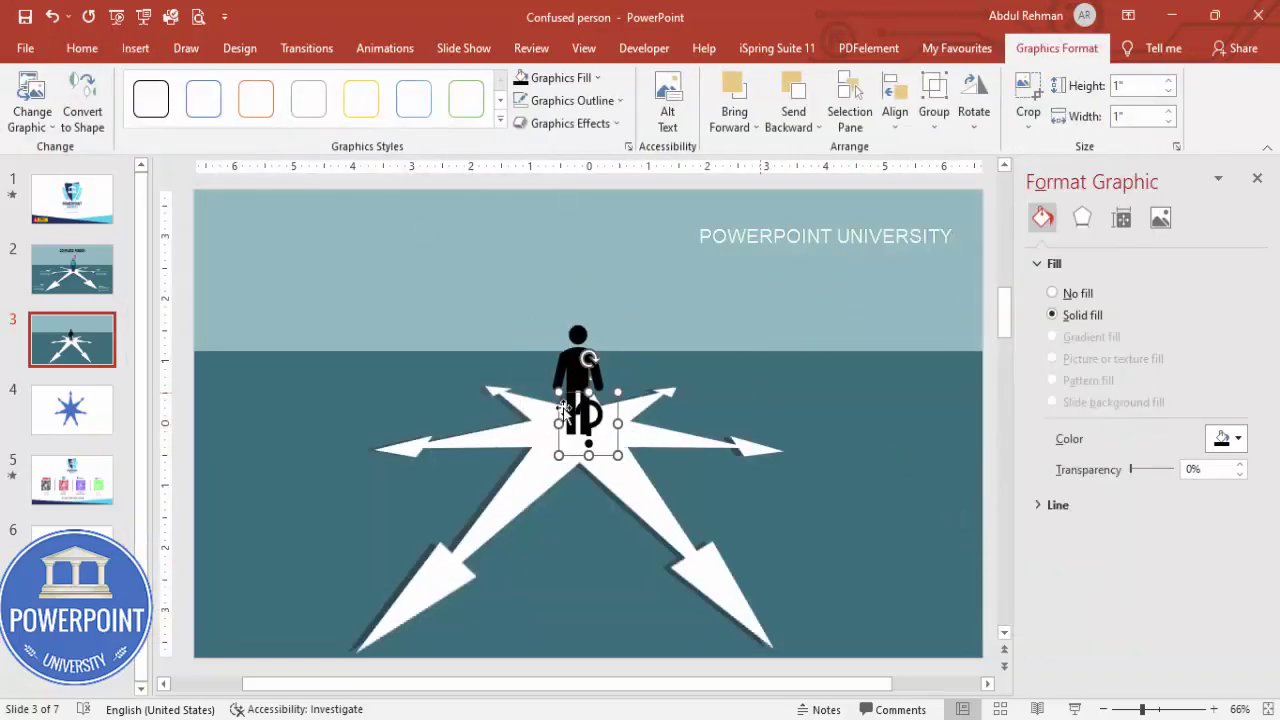
Move the question mark just above the person's head and fill it Red.
drag(594, 418, 609, 304)
click(548, 78)
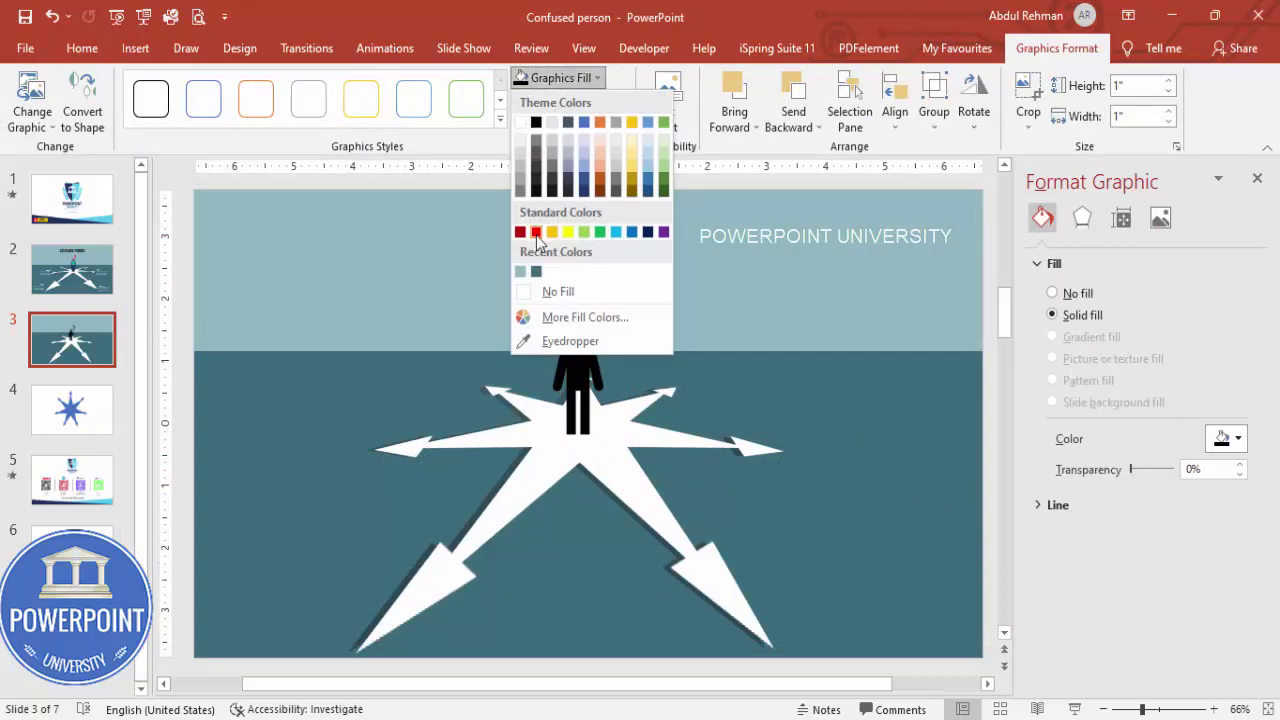
click(536, 232)
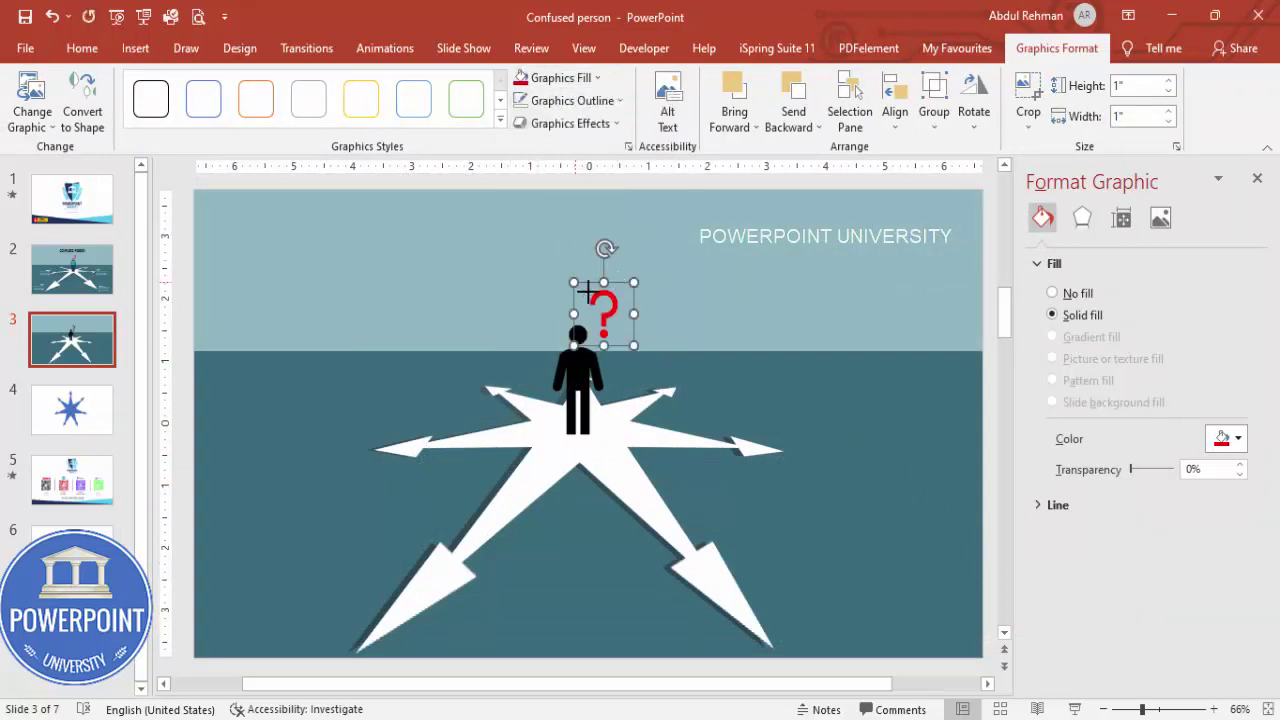